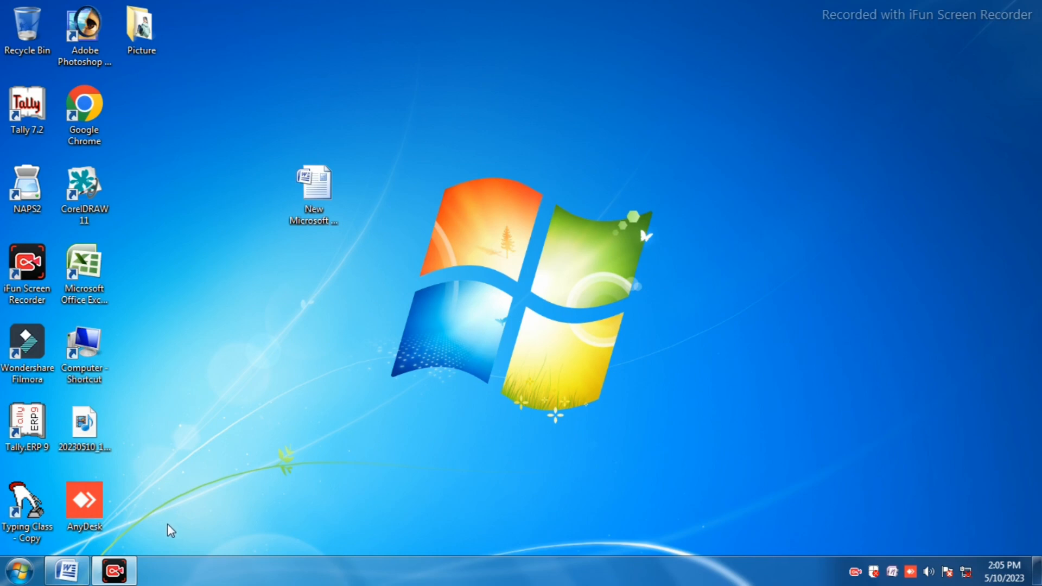
Step: Open the "New Microsoft Office Word Document" file from the desktop
{"action": "mouse_move", "coordinate": [71, 572]}
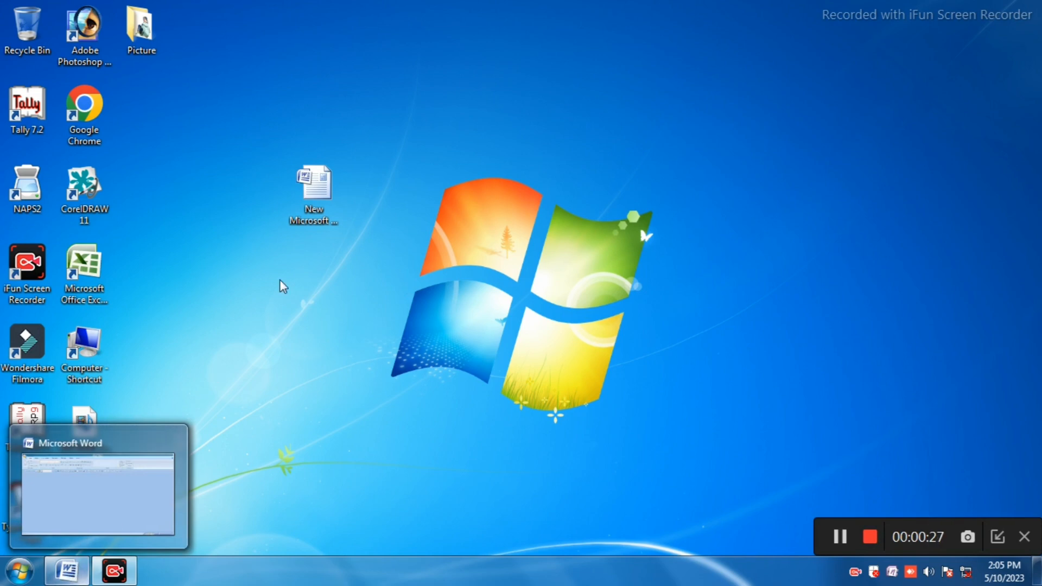
{"action": "double_click", "coordinate": [308, 191]}
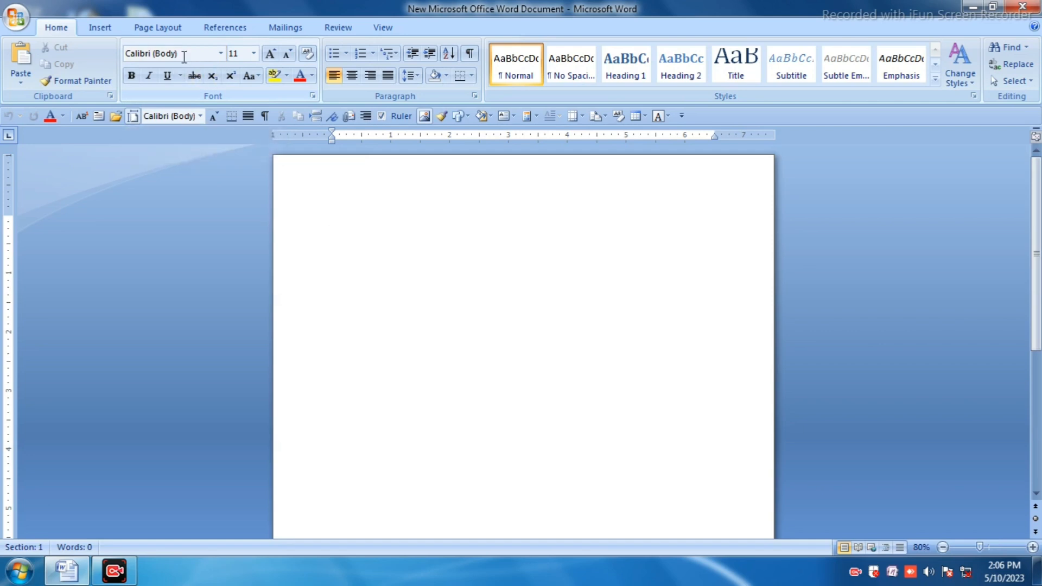
Step: Set the font to Kruti Dev 011 at size 20
{"action": "left_click", "coordinate": [221, 53]}
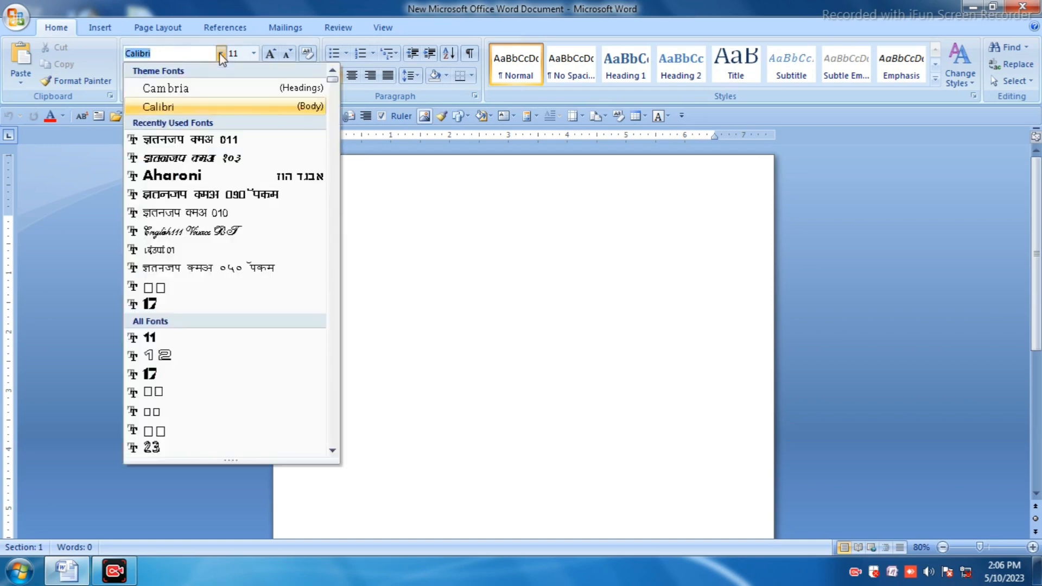
{"action": "left_click", "coordinate": [194, 140]}
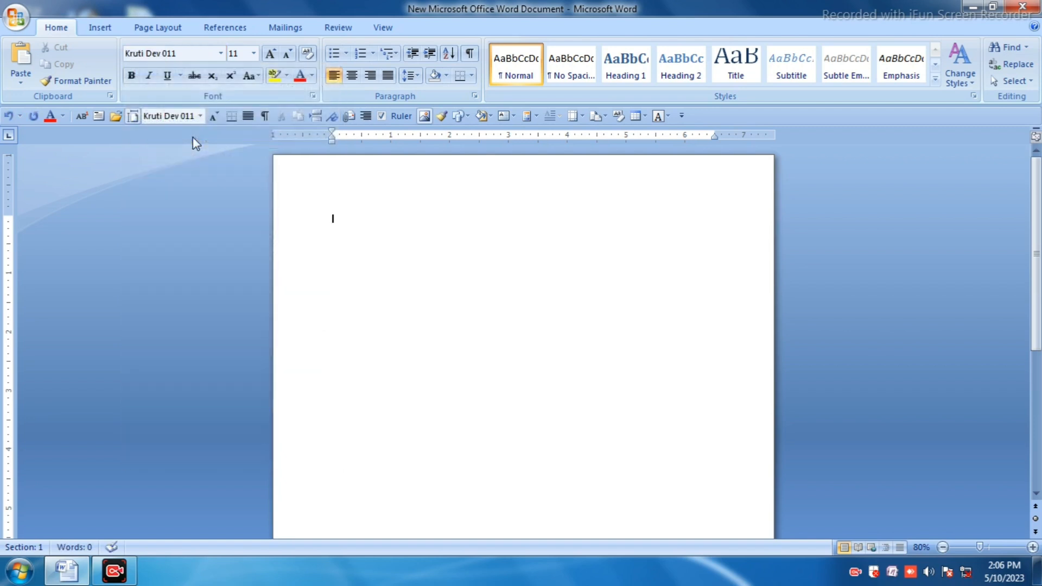
{"action": "left_click", "coordinate": [254, 54]}
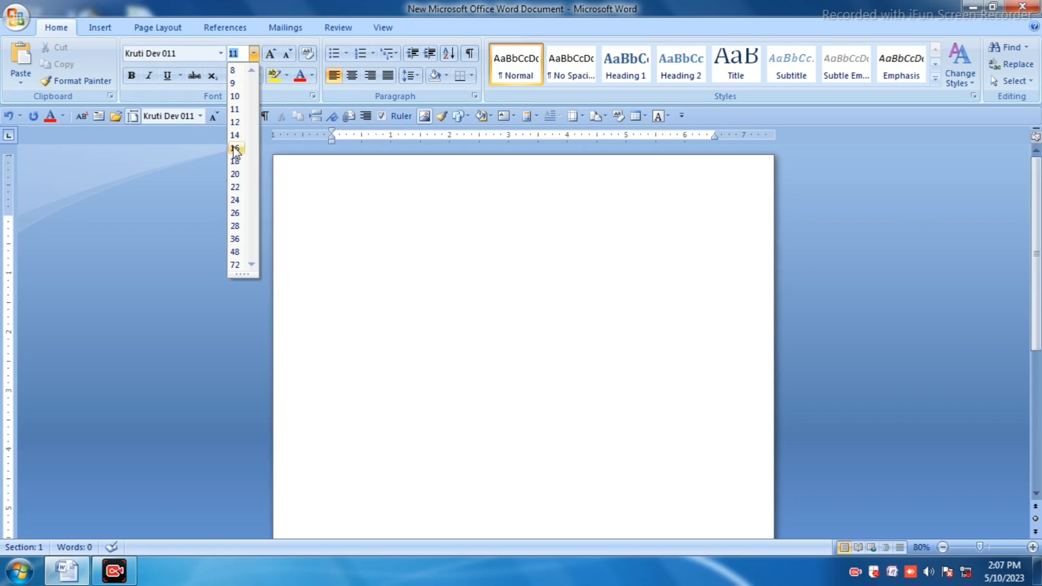
{"action": "left_click", "coordinate": [237, 174]}
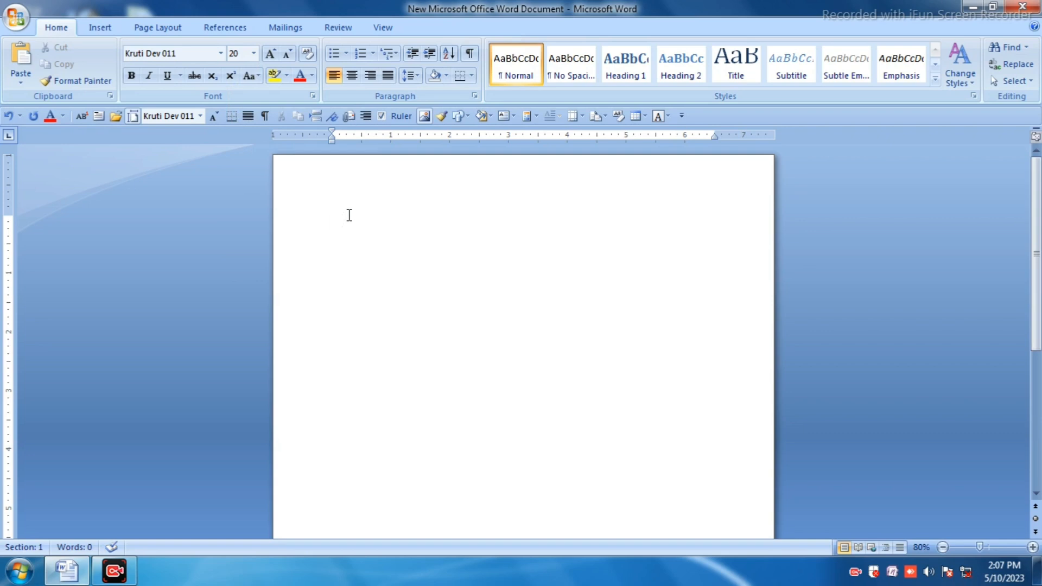
Step: Type "वीणादवी कम्प्यूटर कॉलेज जनकपुर" on the first line
{"action": "type", "text": "oh.kkns"}
{"action": "key", "text": "BackSpace"}
{"action": "type", "text": "oh dEi;wVj"}
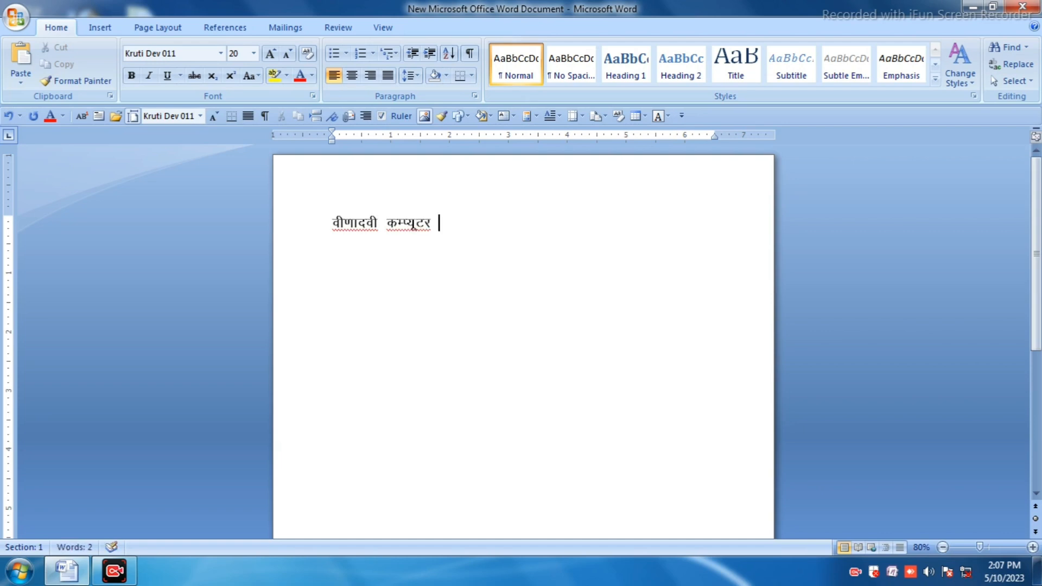
{"action": "type", "text": " dkQ"}
{"action": "key", "text": "BackSpace"}
{"action": "type", "text": "Wyst t"}
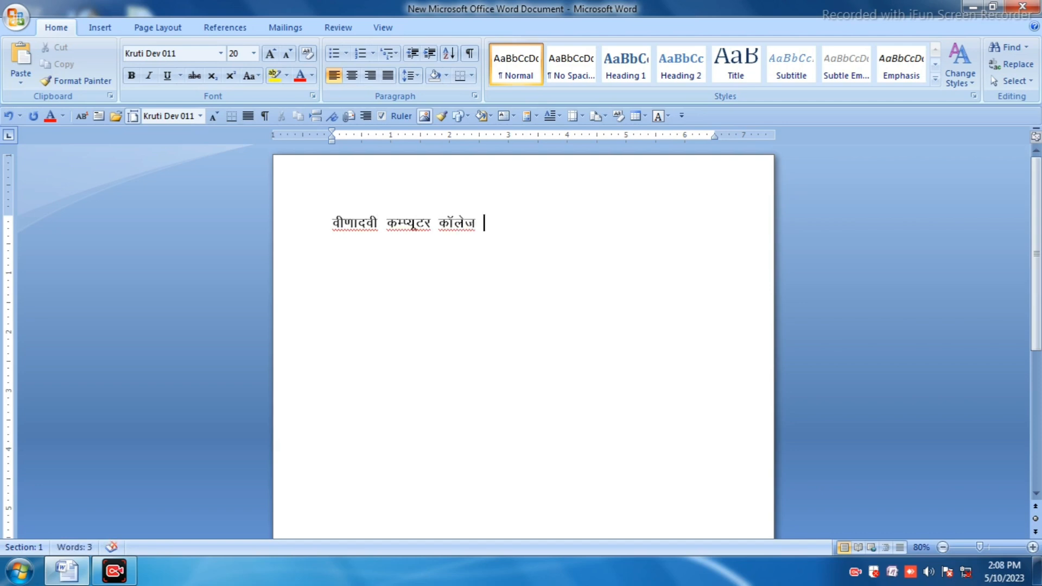
{"action": "type", "text": "udiqj"}
Step: Select the typed line and change its font to LMS_DINGBAT
{"action": "left_click_drag", "start_coordinate": [330, 224], "coordinate": [565, 213]}
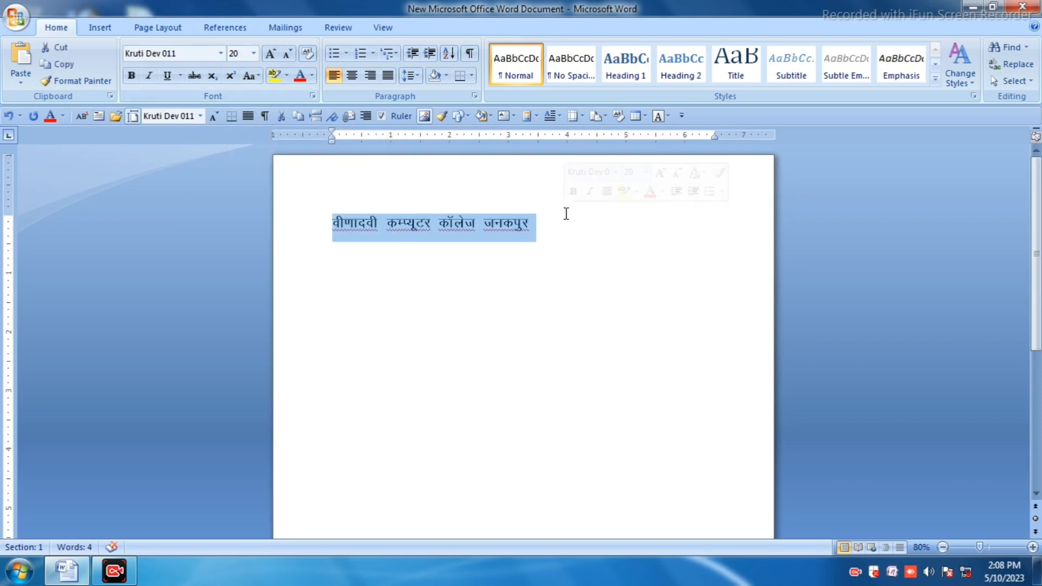
{"action": "left_click", "coordinate": [221, 53]}
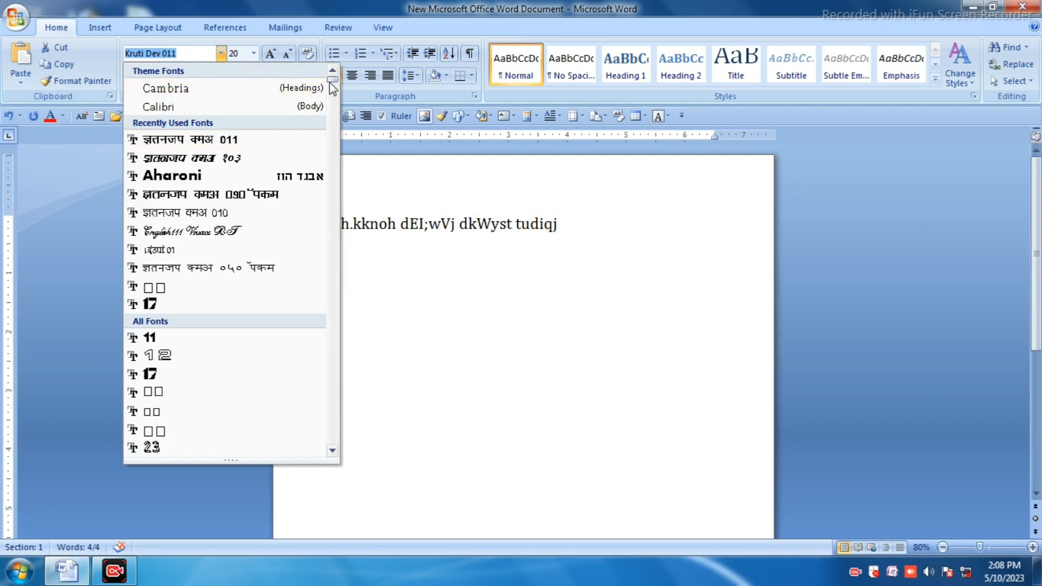
{"action": "left_click_drag", "start_coordinate": [333, 84], "coordinate": [321, 204]}
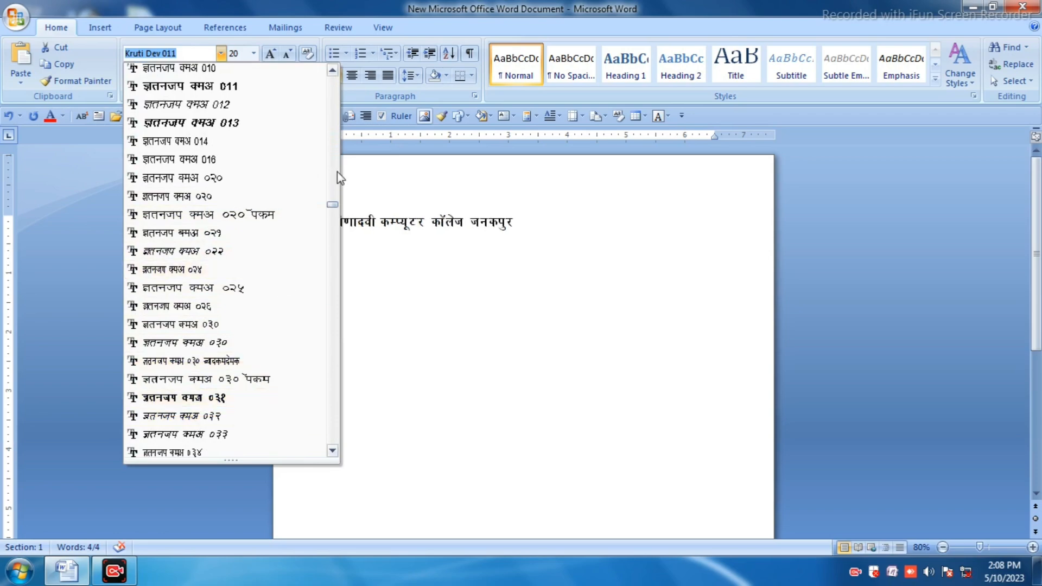
{"action": "left_click_drag", "start_coordinate": [332, 205], "coordinate": [335, 223]}
{"action": "left_click_drag", "start_coordinate": [334, 234], "coordinate": [321, 323]}
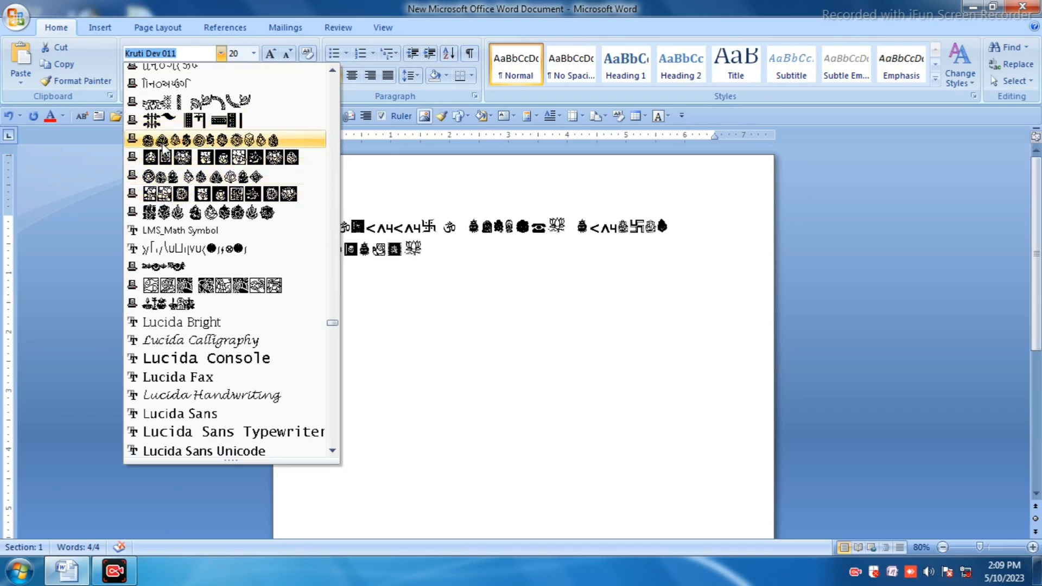
{"action": "left_click", "coordinate": [215, 142]}
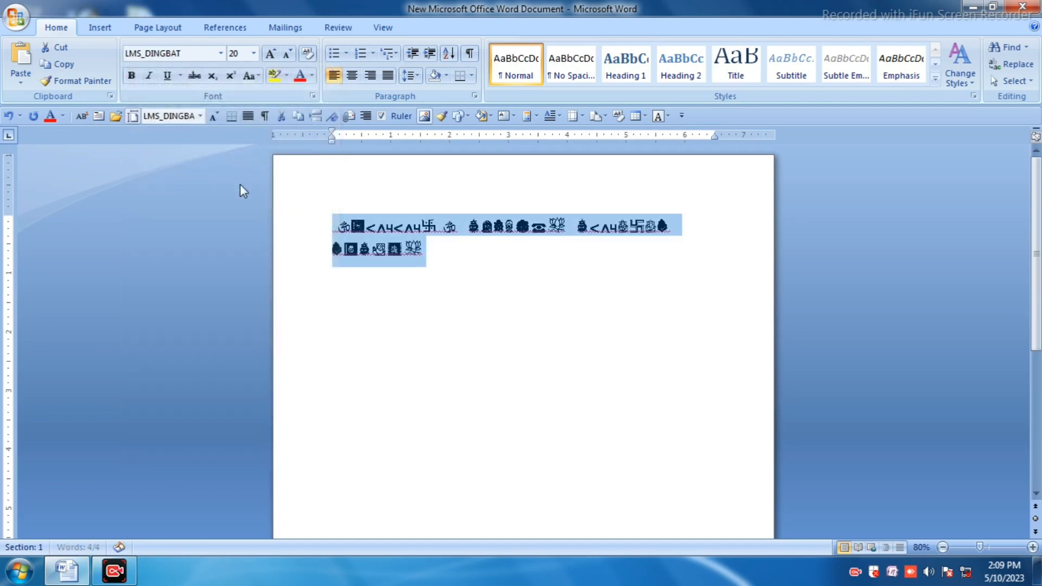
Step: At the end of the text, switch on subscript and type two "d" dingbats, enlarging the font to 37 between them
{"action": "left_click", "coordinate": [439, 258]}
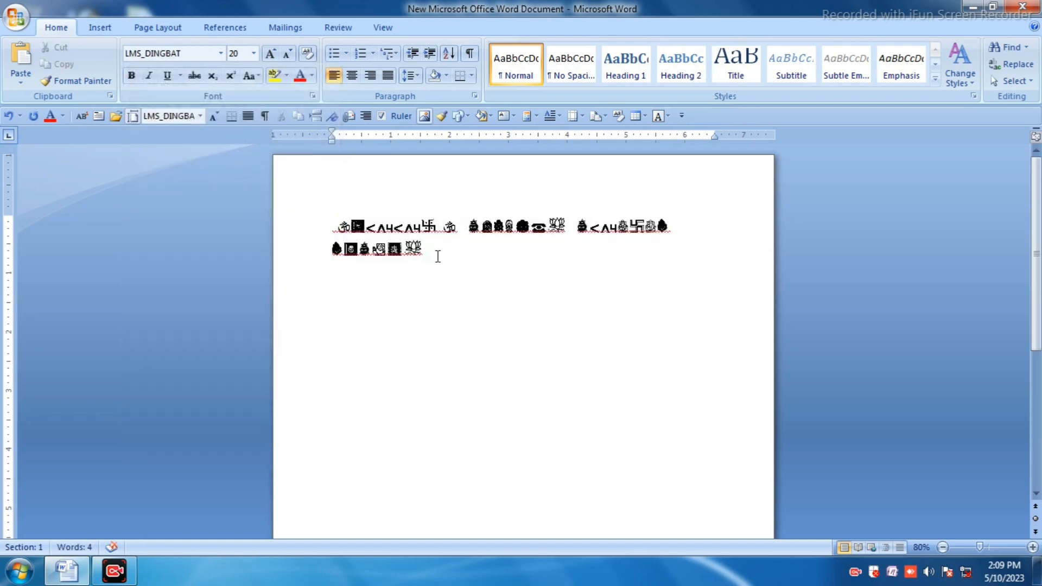
{"action": "key", "text": "ctrl+equal"}
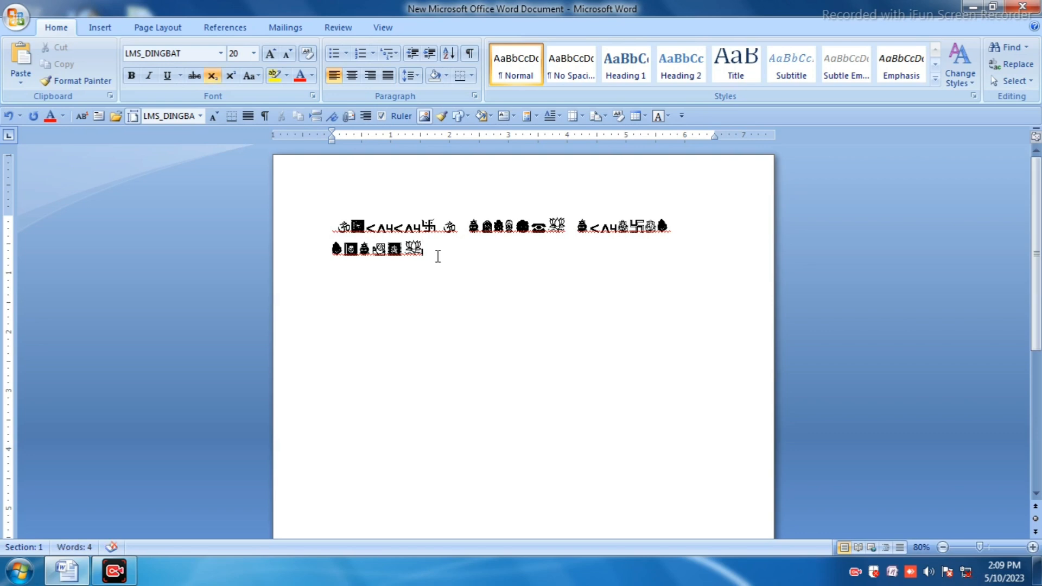
{"action": "type", "text": "d"}
{"action": "key", "text": "ctrl+bracketright"}
{"action": "key", "text": "ctrl+bracketright"}
{"action": "key", "text": "ctrl+bracketright"}
{"action": "key", "text": "ctrl+bracketright"}
{"action": "key", "text": "ctrl+bracketright"}
{"action": "key", "text": "ctrl+bracketright"}
{"action": "key", "text": "ctrl+bracketright"}
{"action": "key", "text": "ctrl+bracketright"}
{"action": "key", "text": "ctrl+bracketright"}
{"action": "key", "text": "ctrl+bracketright"}
{"action": "key", "text": "ctrl+bracketright"}
{"action": "key", "text": "ctrl+bracketright"}
{"action": "key", "text": "ctrl+bracketright"}
{"action": "key", "text": "ctrl+bracketright"}
{"action": "key", "text": "ctrl+bracketright"}
{"action": "key", "text": "ctrl+bracketright"}
{"action": "key", "text": "ctrl+bracketright"}
{"action": "type", "text": "d"}
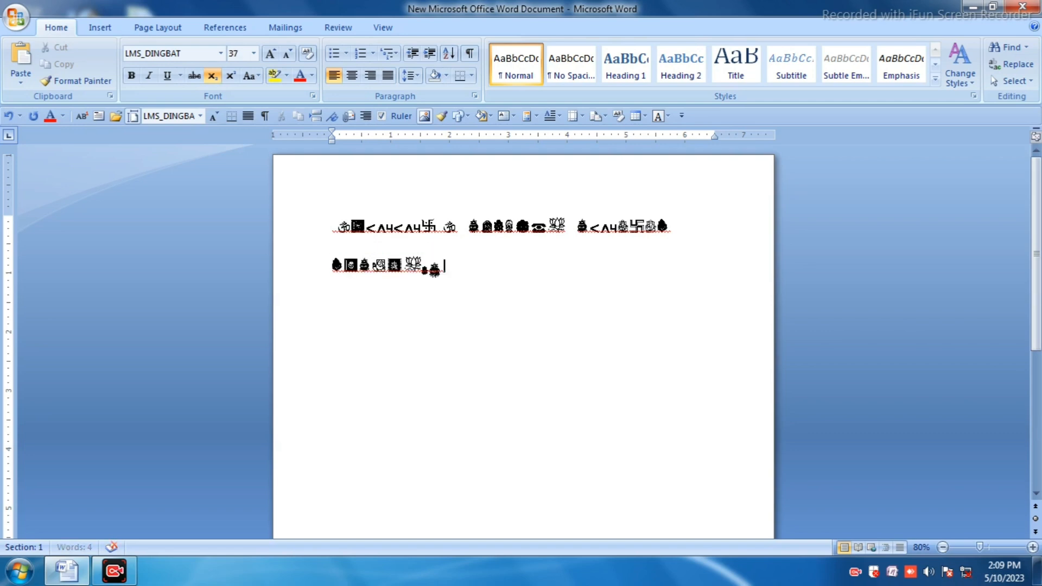
Step: Enlarge the font to 74 and type the dingbat keys "wsdfghjk"
{"action": "key", "text": "ctrl+bracketright"}
{"action": "key", "text": "ctrl+bracketright"}
{"action": "key", "text": "ctrl+bracketright"}
{"action": "key", "text": "ctrl+bracketright"}
{"action": "key", "text": "ctrl+bracketright"}
{"action": "key", "text": "ctrl+bracketright"}
{"action": "key", "text": "ctrl+bracketright"}
{"action": "key", "text": "ctrl+bracketright"}
{"action": "key", "text": "ctrl+bracketright"}
{"action": "key", "text": "ctrl+bracketright"}
{"action": "key", "text": "ctrl+bracketright"}
{"action": "key", "text": "ctrl+bracketright"}
{"action": "key", "text": "ctrl+bracketright"}
{"action": "key", "text": "ctrl+bracketright"}
{"action": "key", "text": "ctrl+bracketright"}
{"action": "key", "text": "ctrl+bracketright"}
{"action": "key", "text": "ctrl+bracketright"}
{"action": "key", "text": "ctrl+bracketright"}
{"action": "key", "text": "ctrl+bracketright"}
{"action": "key", "text": "ctrl+bracketright"}
{"action": "type", "text": "w"}
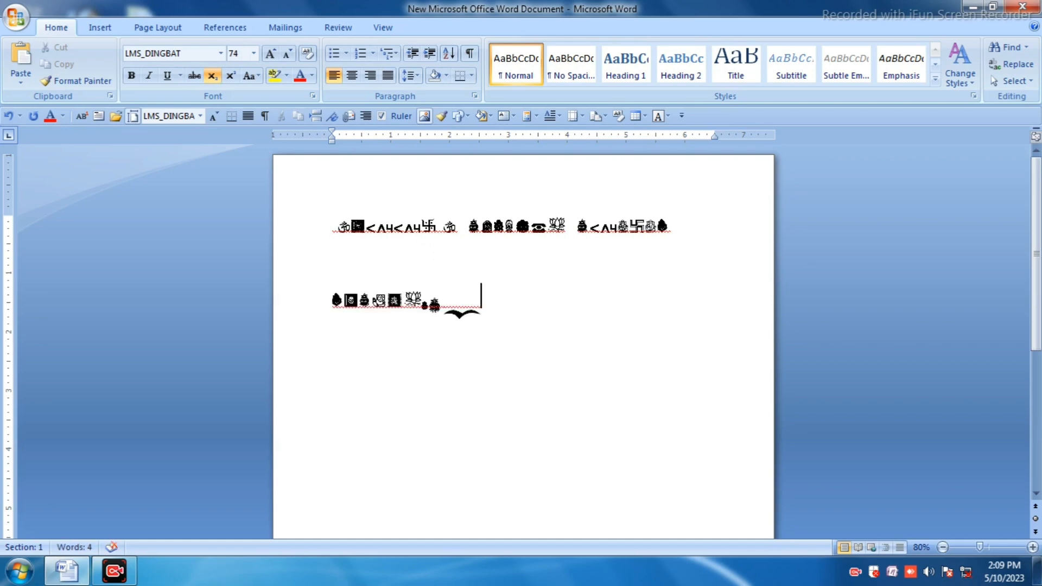
{"action": "type", "text": "s"}
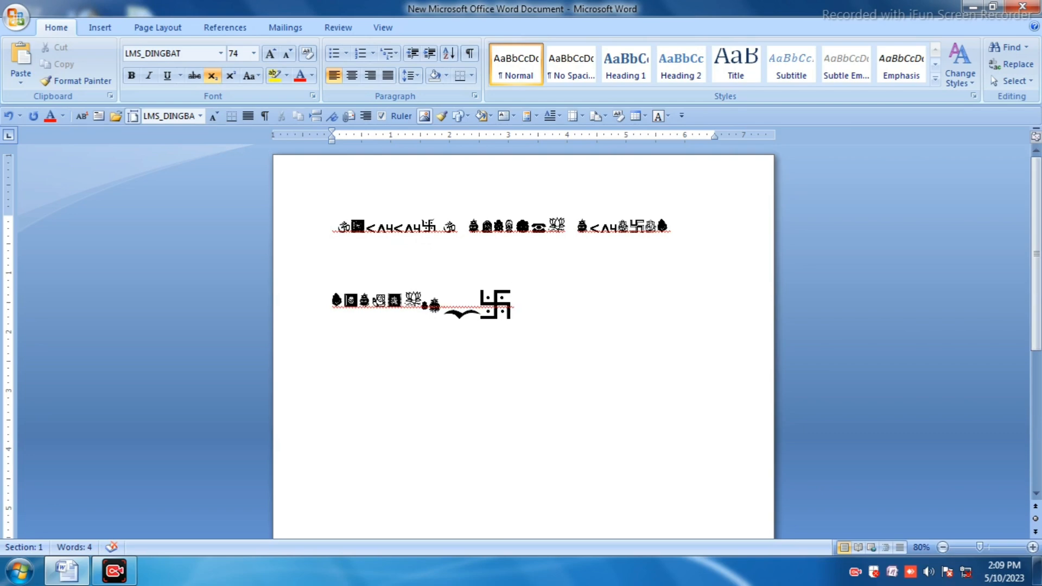
{"action": "type", "text": "dfg"}
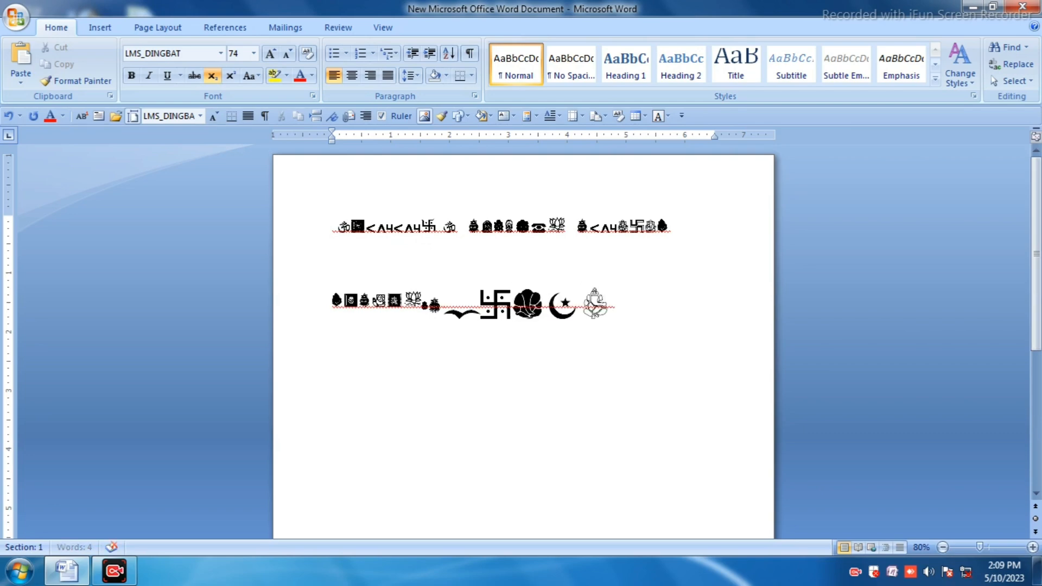
{"action": "type", "text": "hjk"}
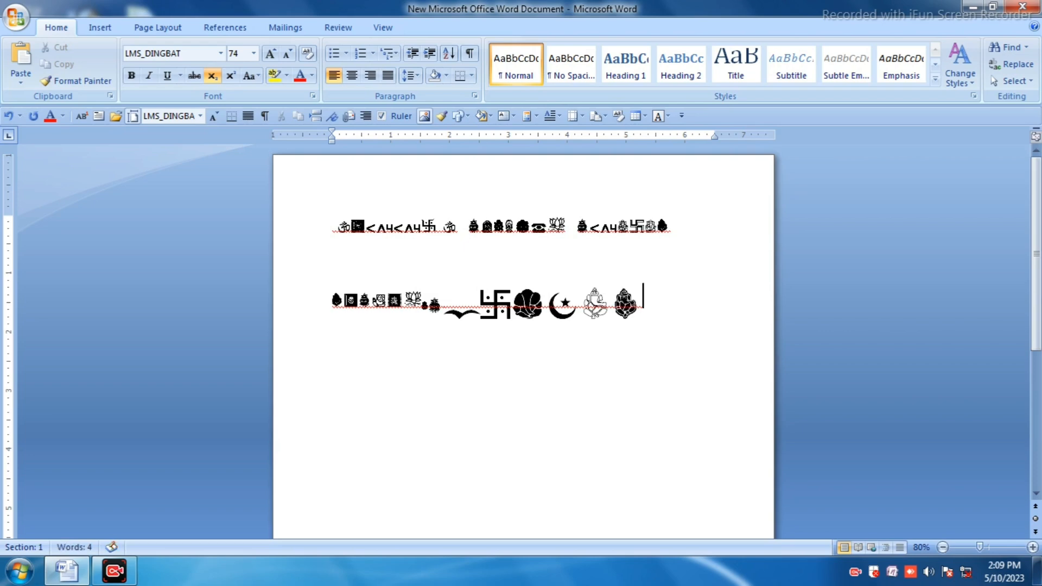
Step: Start a new line and type the dingbat keys "gzxcxzfgv"
{"action": "key", "text": "Return"}
{"action": "type", "text": "g"}
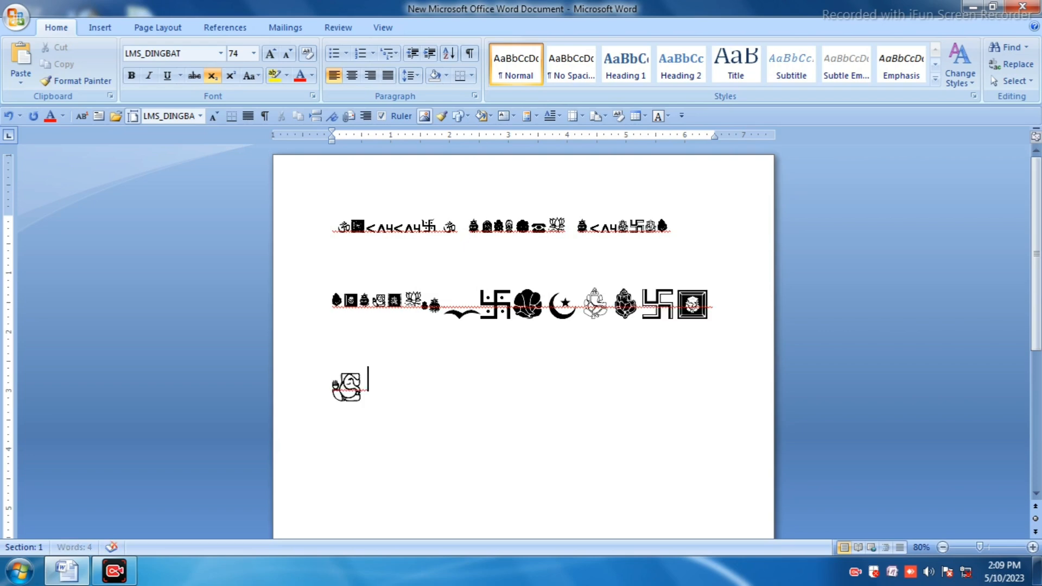
{"action": "type", "text": "zx"}
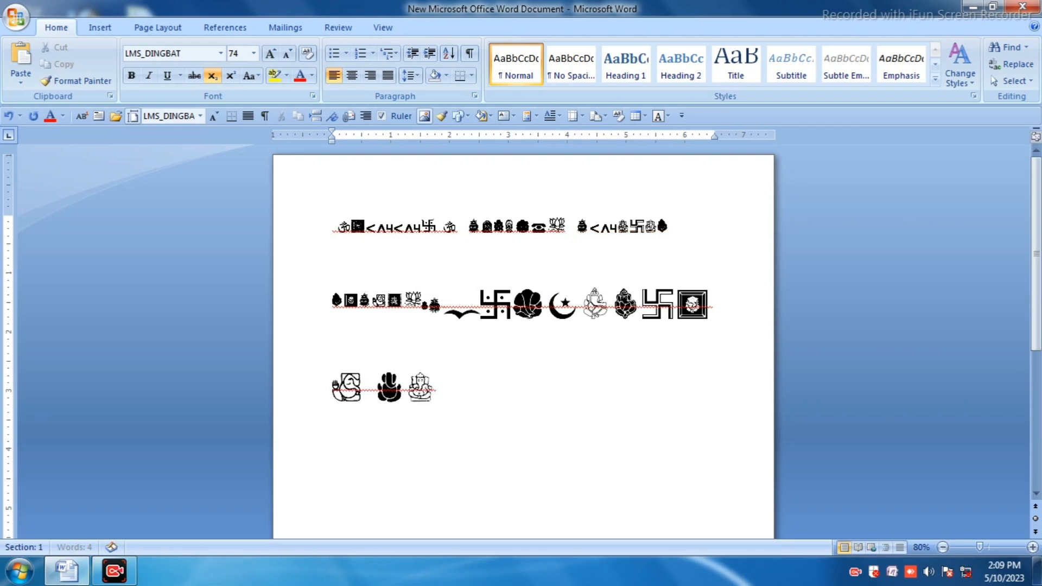
{"action": "type", "text": "c"}
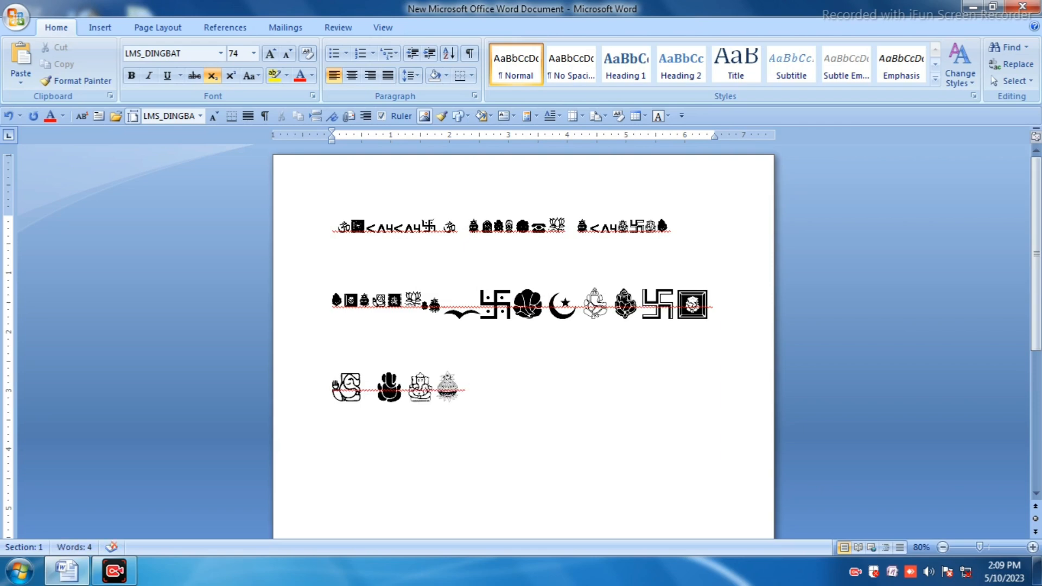
{"action": "type", "text": "x"}
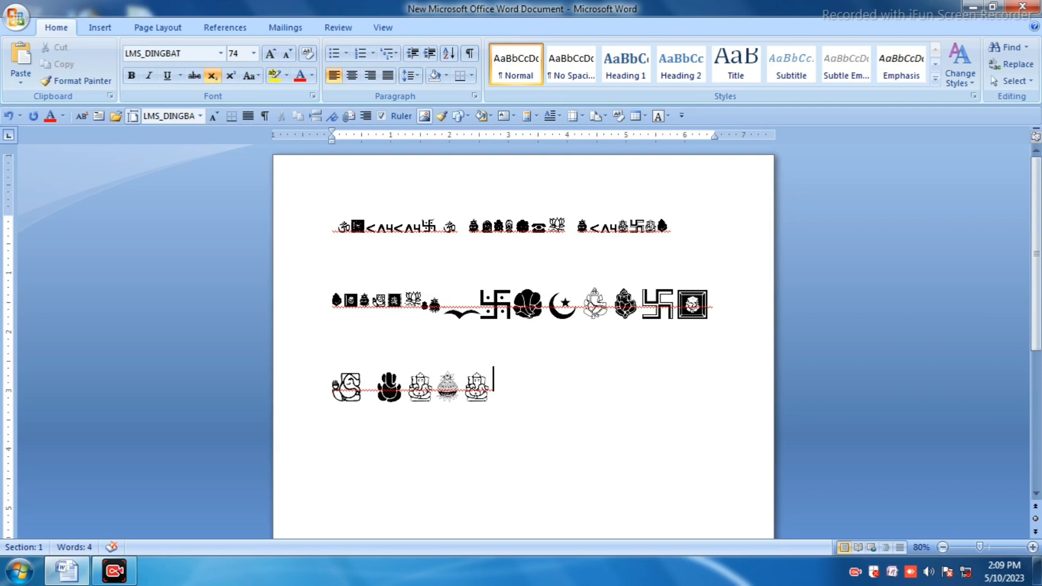
{"action": "type", "text": "zf"}
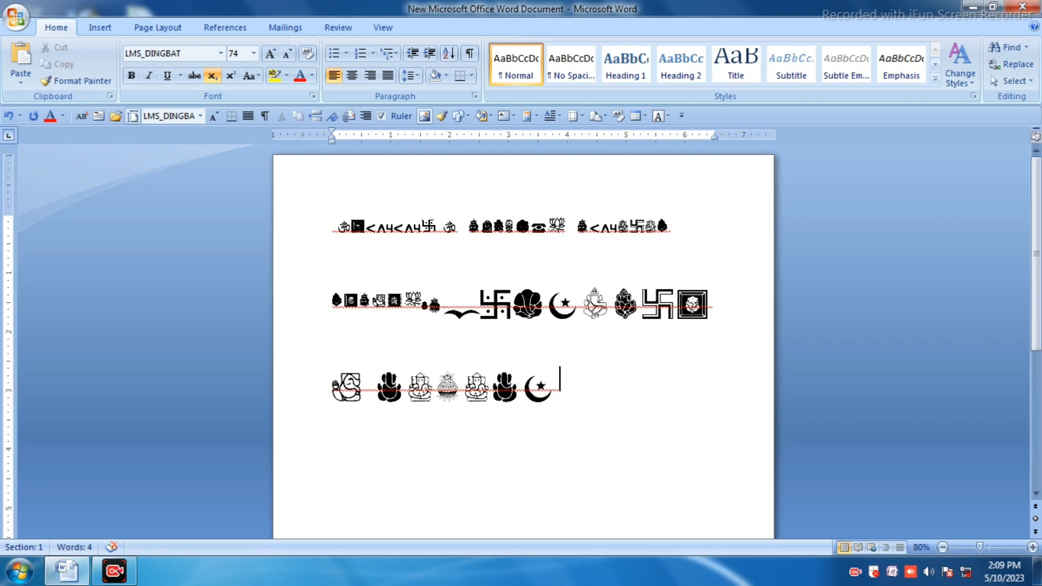
{"action": "type", "text": "g"}
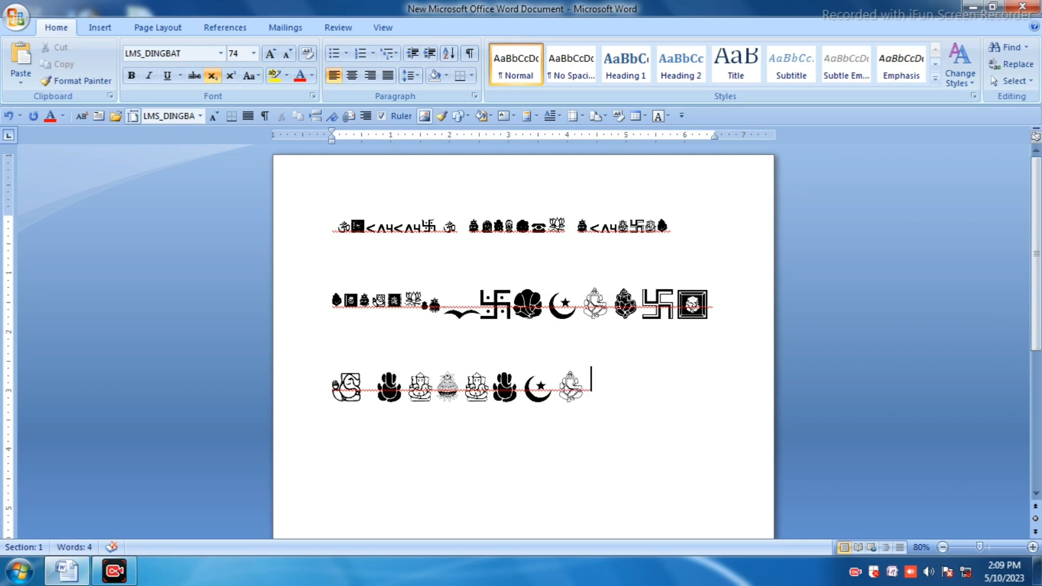
{"action": "type", "text": "v"}
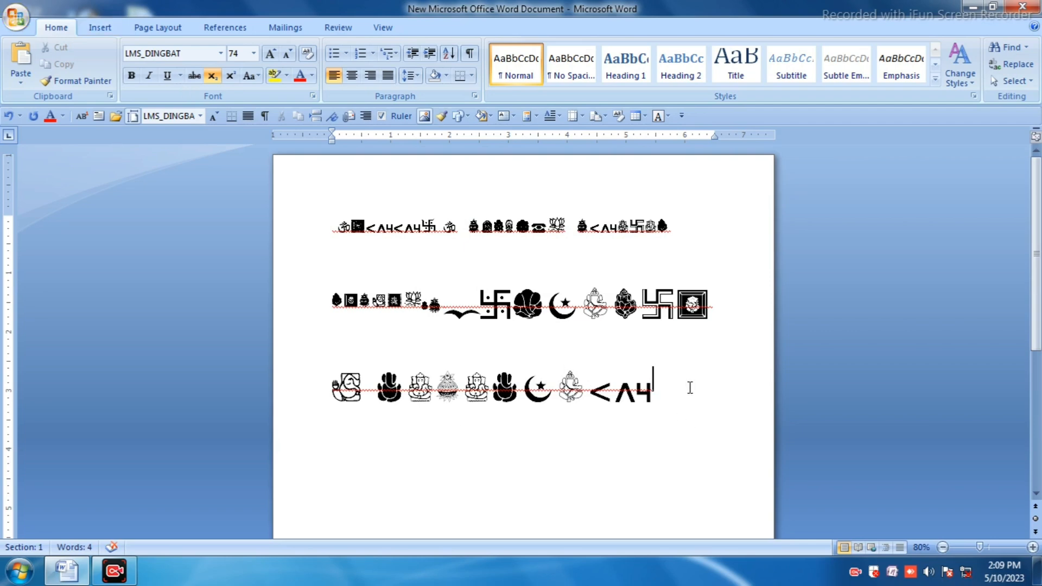
Step: Select all the document's content and delete it
{"action": "left_click_drag", "start_coordinate": [653, 391], "coordinate": [317, 201]}
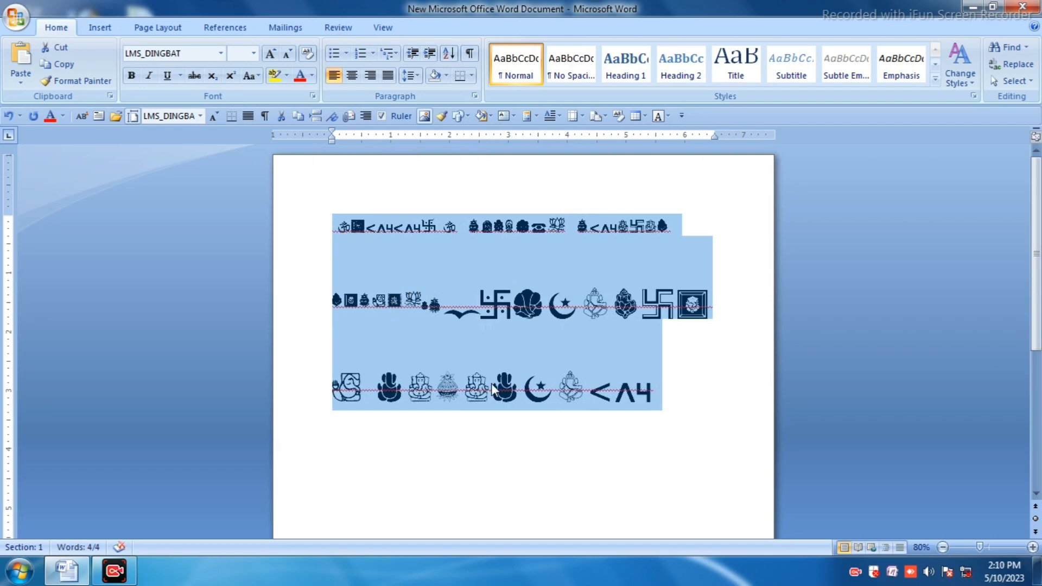
{"action": "left_click", "coordinate": [561, 432]}
{"action": "left_click_drag", "start_coordinate": [667, 399], "coordinate": [318, 158]}
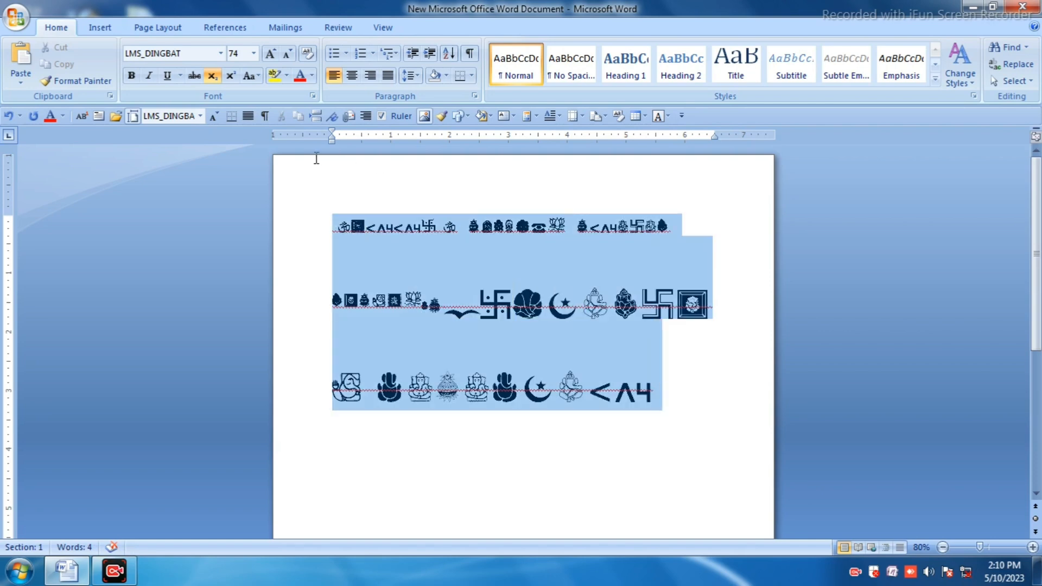
{"action": "left_click", "coordinate": [333, 210]}
{"action": "key", "text": "ctrl+a"}
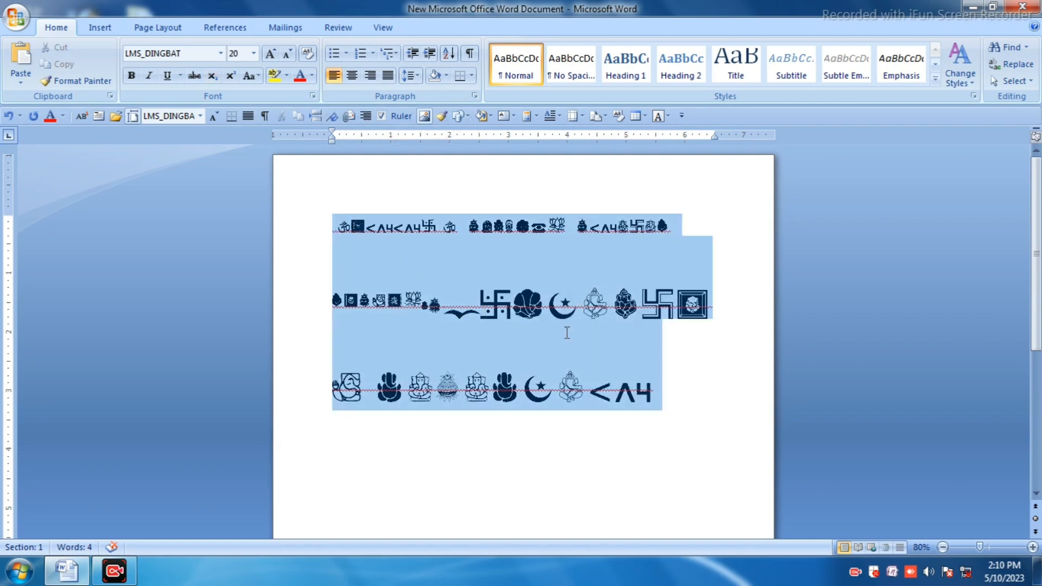
{"action": "left_click_drag", "start_coordinate": [662, 417], "coordinate": [671, 426]}
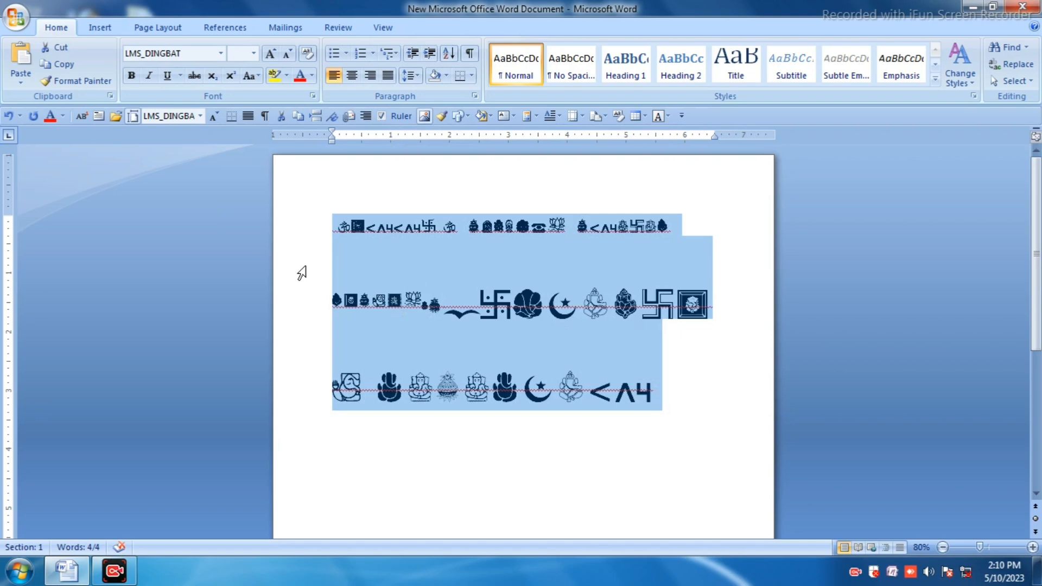
{"action": "key", "text": "Delete"}
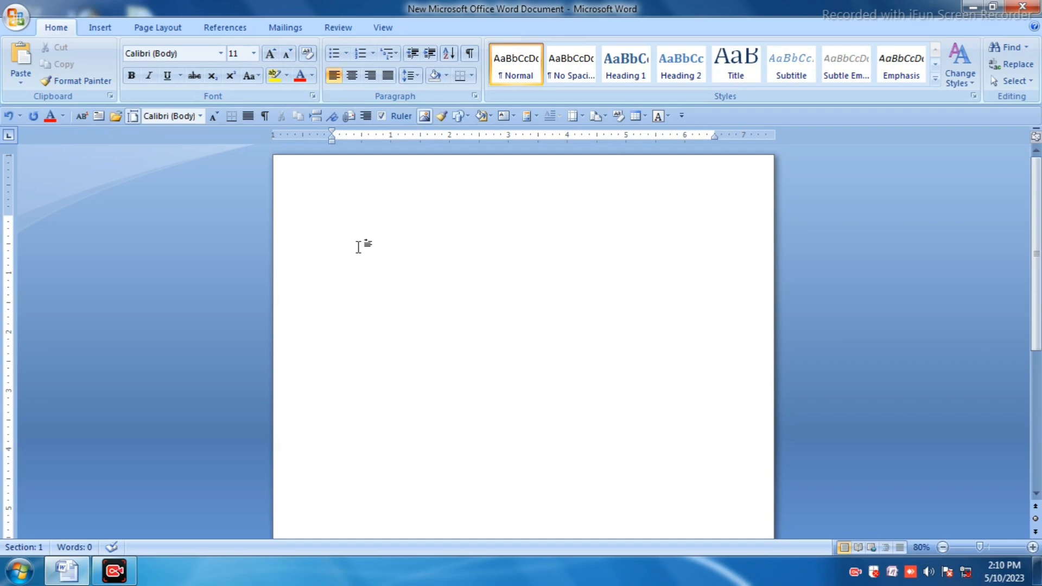
Step: Set the font to Cambria (Headings) at size 28
{"action": "left_click", "coordinate": [222, 53]}
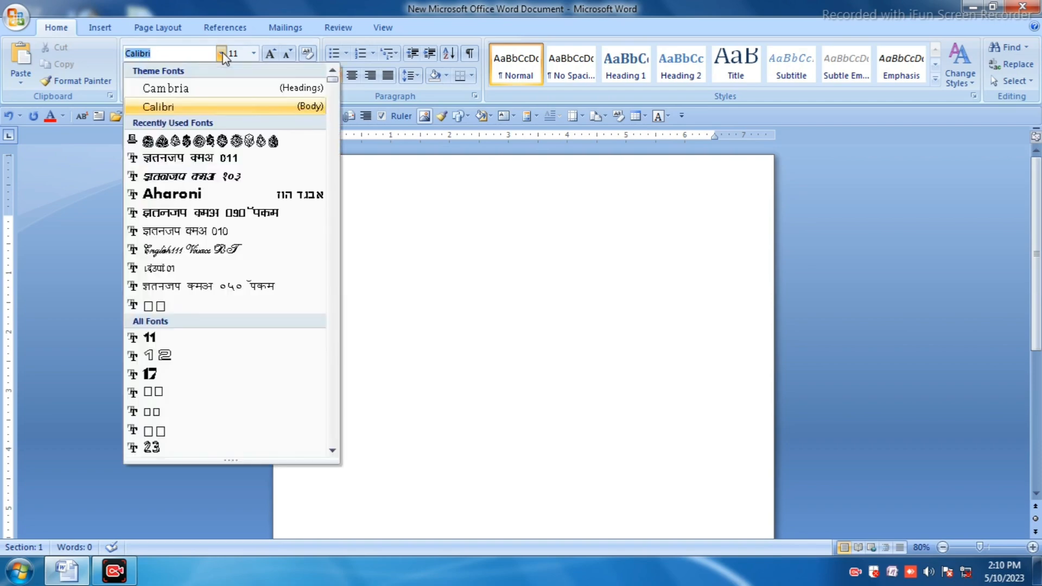
{"action": "left_click", "coordinate": [203, 92]}
{"action": "left_click", "coordinate": [253, 53]}
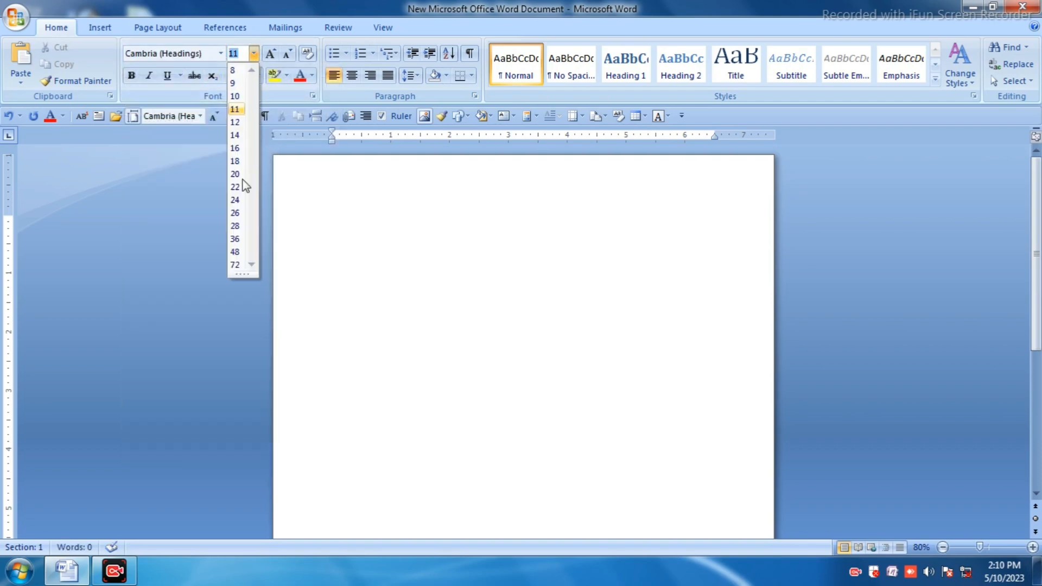
{"action": "left_click", "coordinate": [239, 227]}
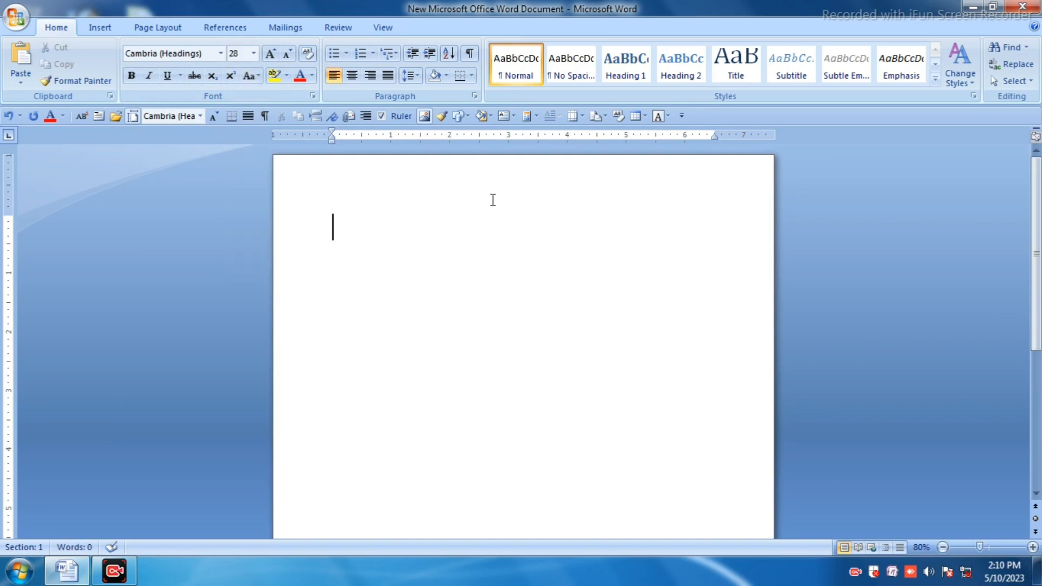
Step: Type "VEenadevi computer and " in Cambria at size 28, correcting typos along the way
{"action": "type", "text": "VEe"}
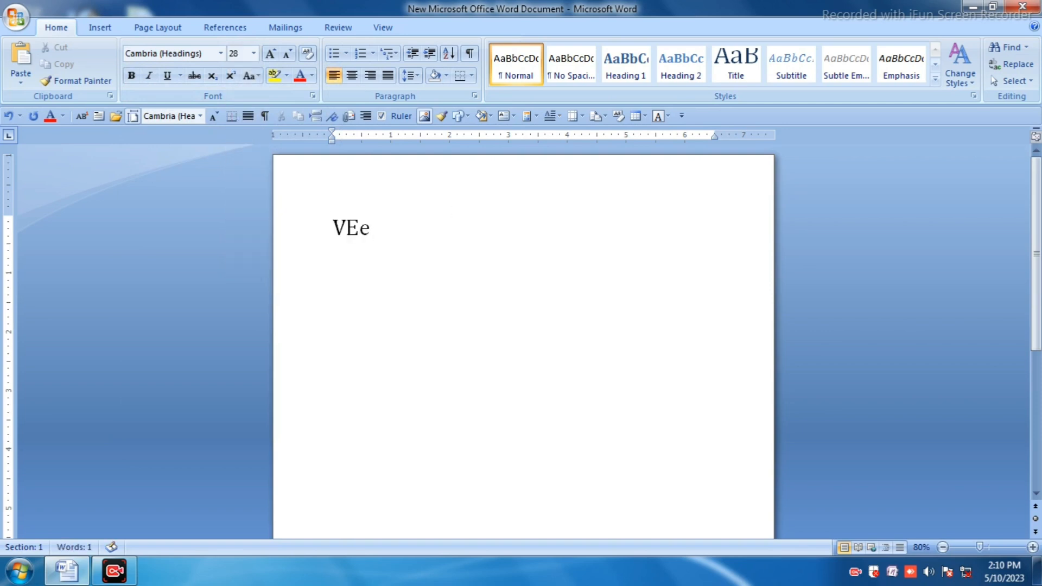
{"action": "key", "text": "BackSpace"}
{"action": "type", "text": "enadevi "}
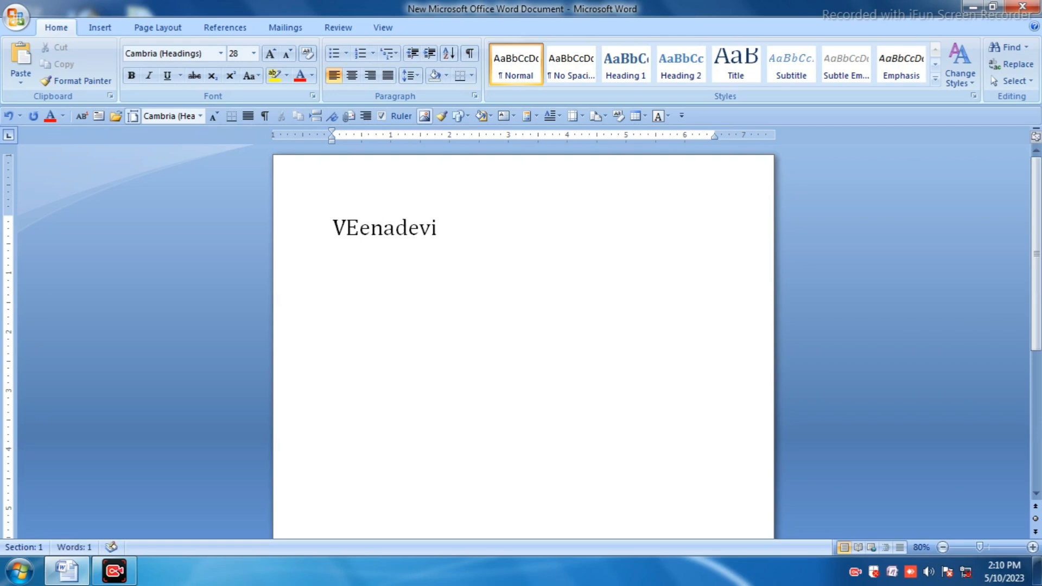
{"action": "type", "text": "compu"}
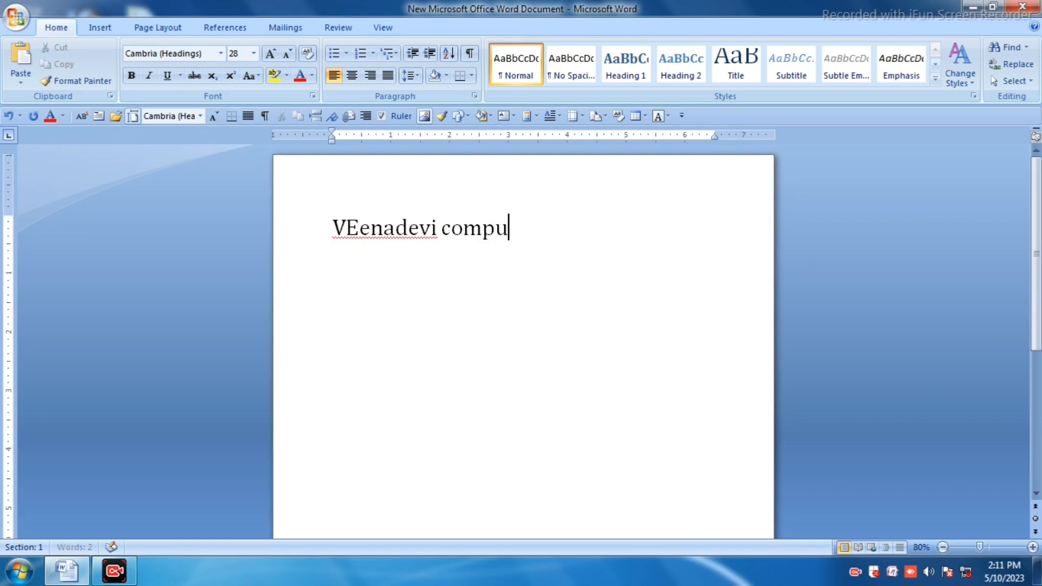
{"action": "type", "text": "ter col"}
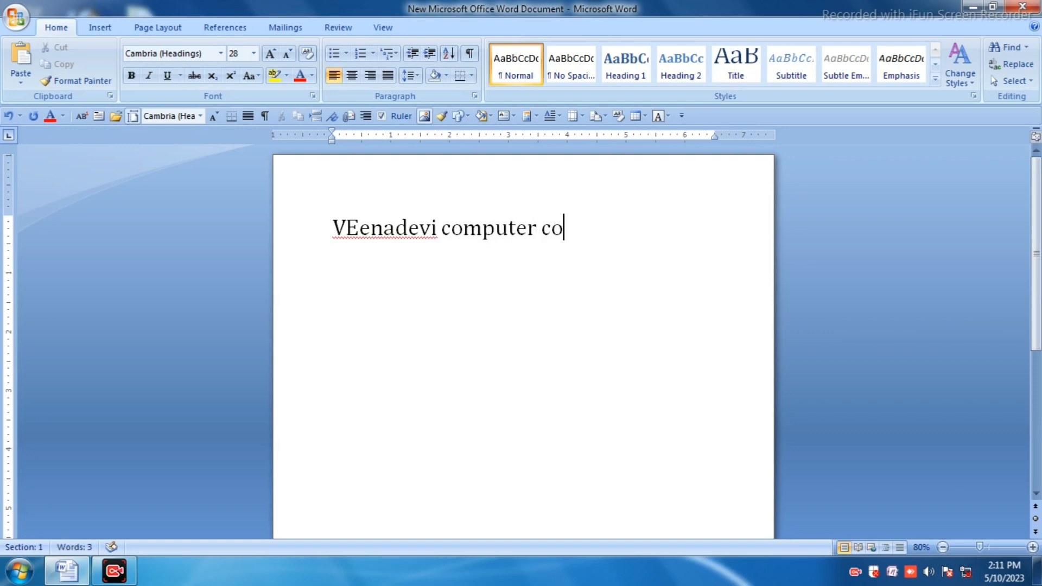
{"action": "key", "text": "BackSpace"}
{"action": "key", "text": "BackSpace"}
{"action": "key", "text": "BackSpace"}
{"action": "type", "text": "and p"}
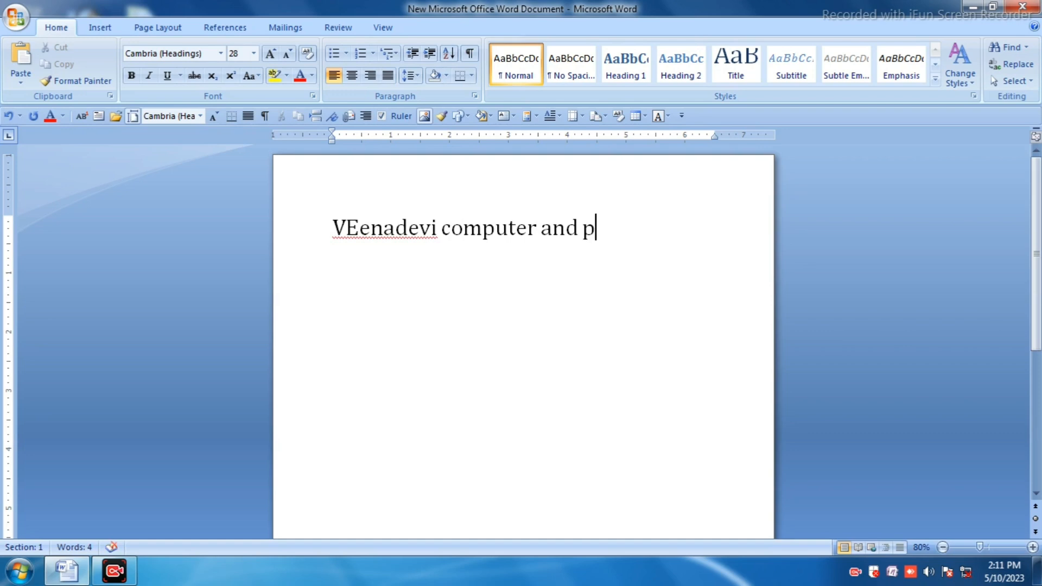
{"action": "type", "text": "arame"}
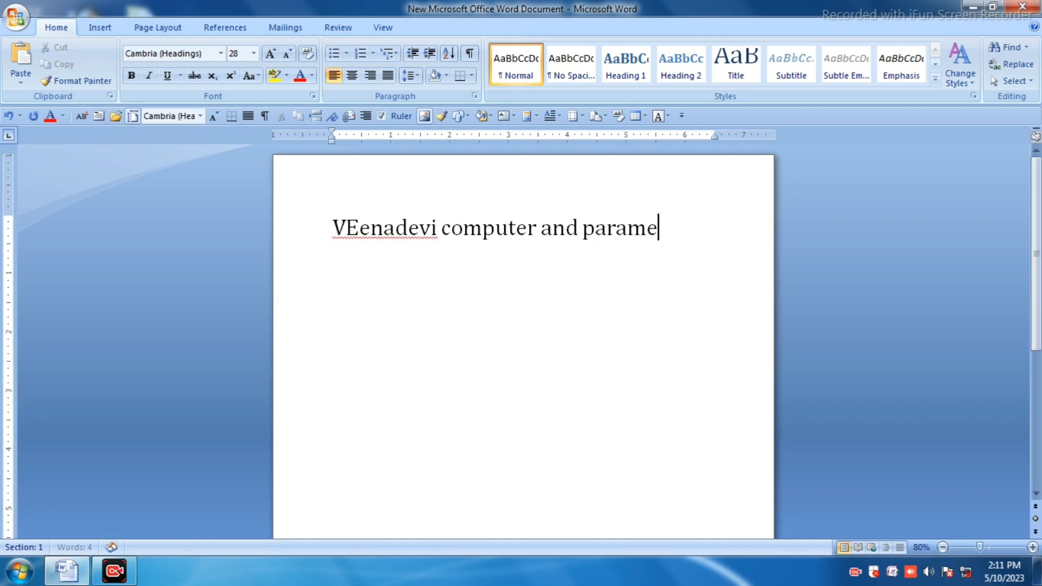
{"action": "type", "text": "didical"}
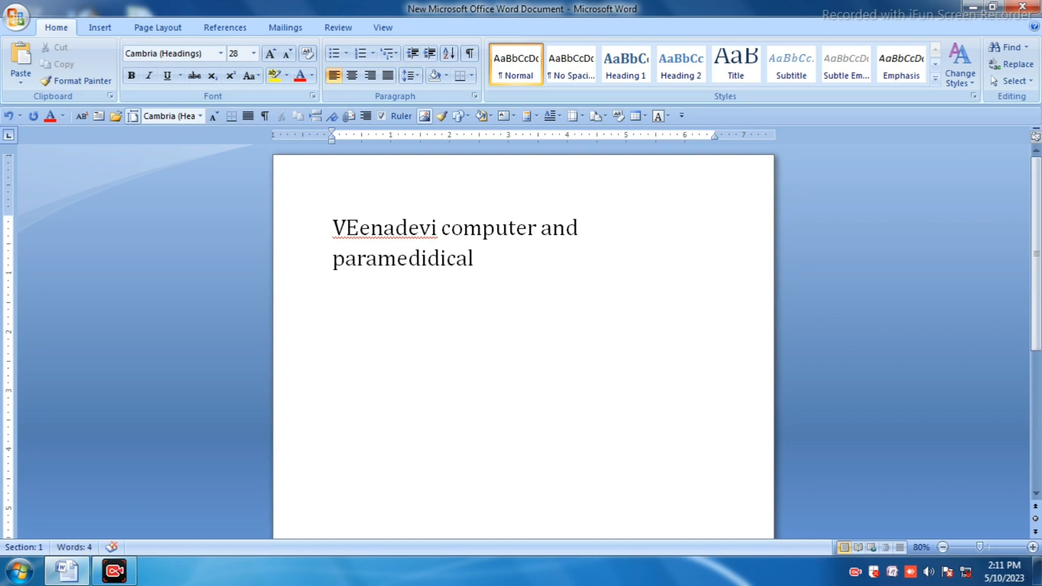
Step: Continue the sentence with "paramedical science", fixing the misspelling as it is typed
{"action": "key", "text": "BackSpace"}
{"action": "key", "text": "BackSpace"}
{"action": "key", "text": "BackSpace"}
{"action": "key", "text": "BackSpace"}
{"action": "key", "text": "BackSpace"}
{"action": "key", "text": "BackSpace"}
{"action": "key", "text": "BackSpace"}
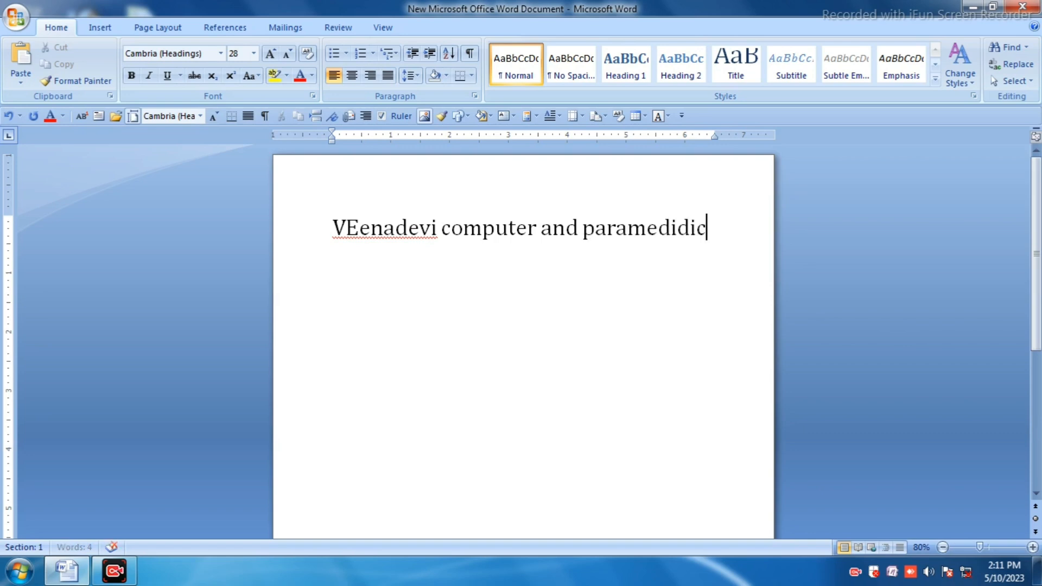
{"action": "type", "text": "d"}
{"action": "type", "text": "ical"}
{"action": "type", "text": " scien"}
{"action": "type", "text": "ce"}
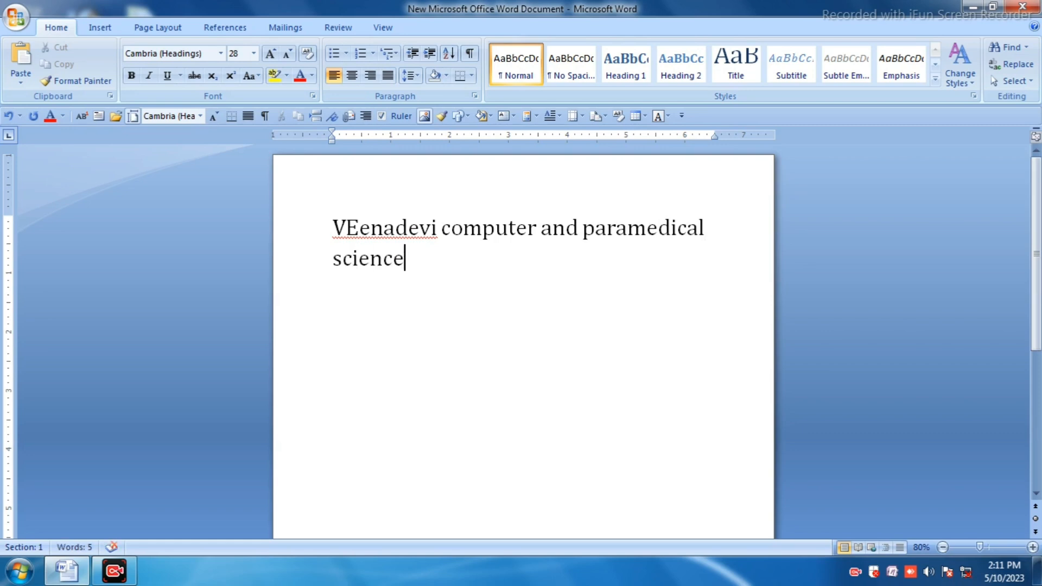
Step: Select all the text and grow its font size step by step to 90
{"action": "key", "text": "ctrl+a"}
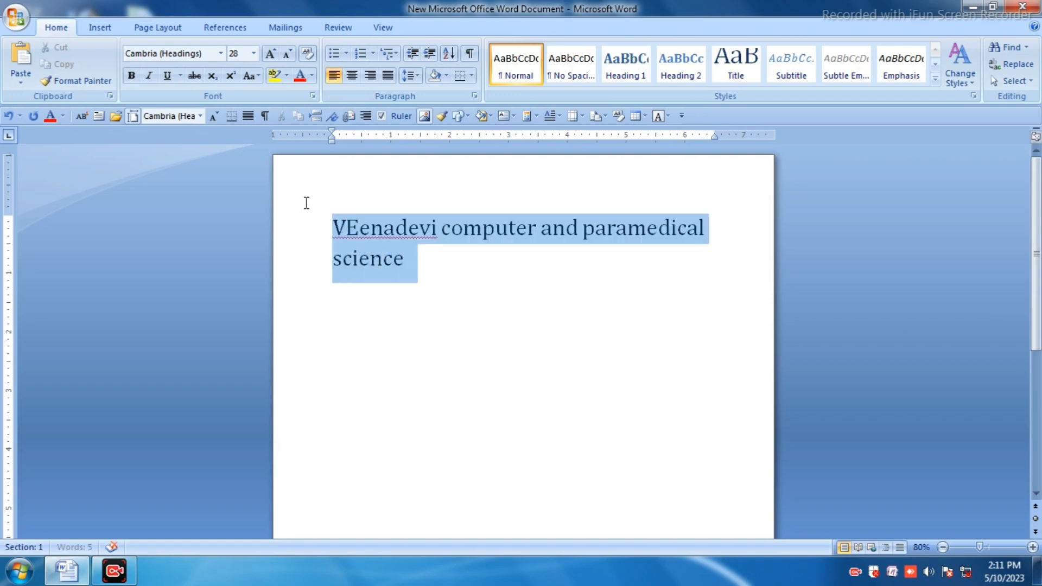
{"action": "left_click", "coordinate": [271, 53]}
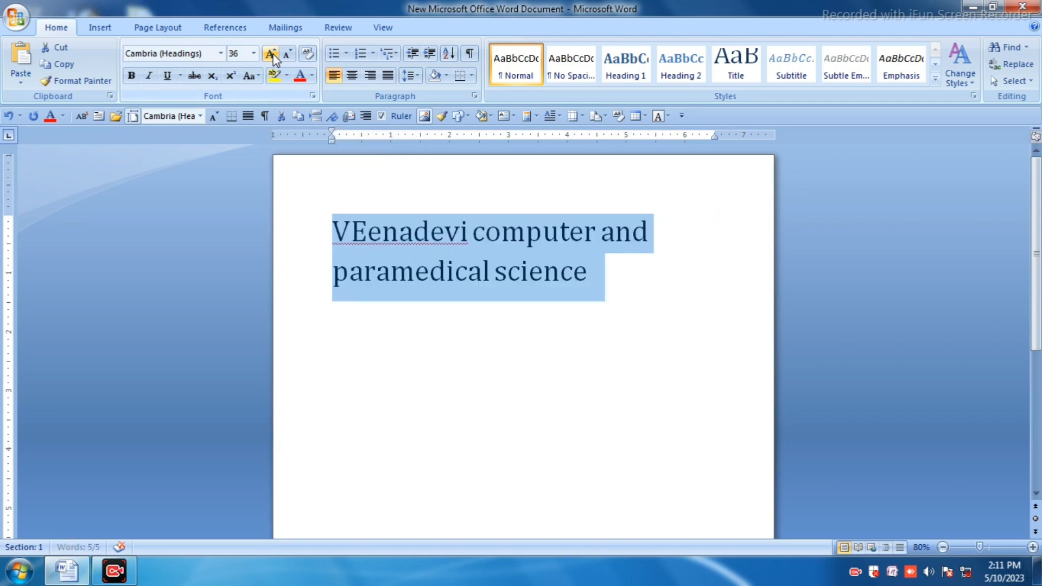
{"action": "left_click", "coordinate": [271, 54]}
{"action": "left_click", "coordinate": [272, 56]}
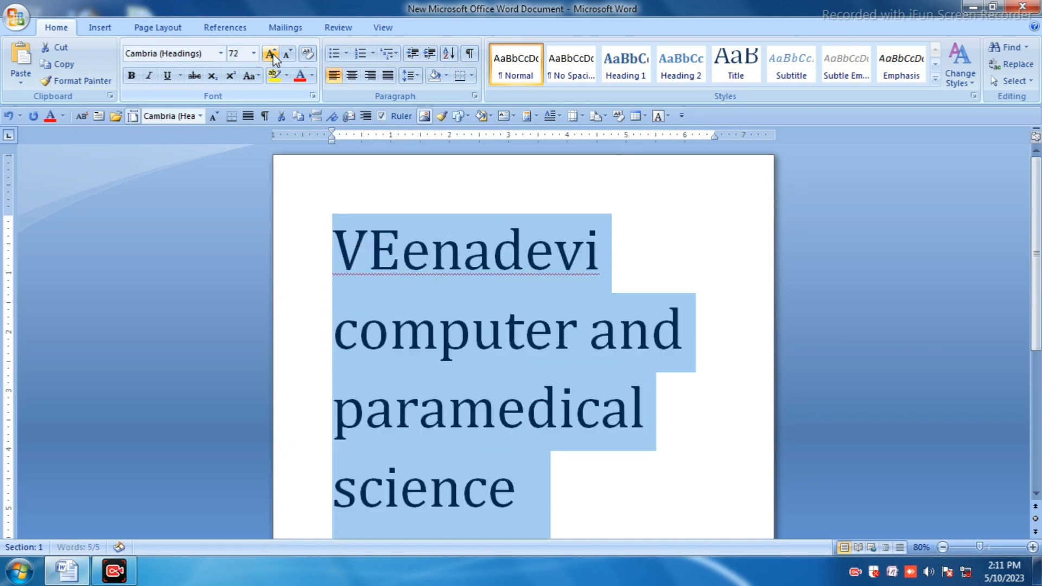
{"action": "left_click", "coordinate": [272, 56]}
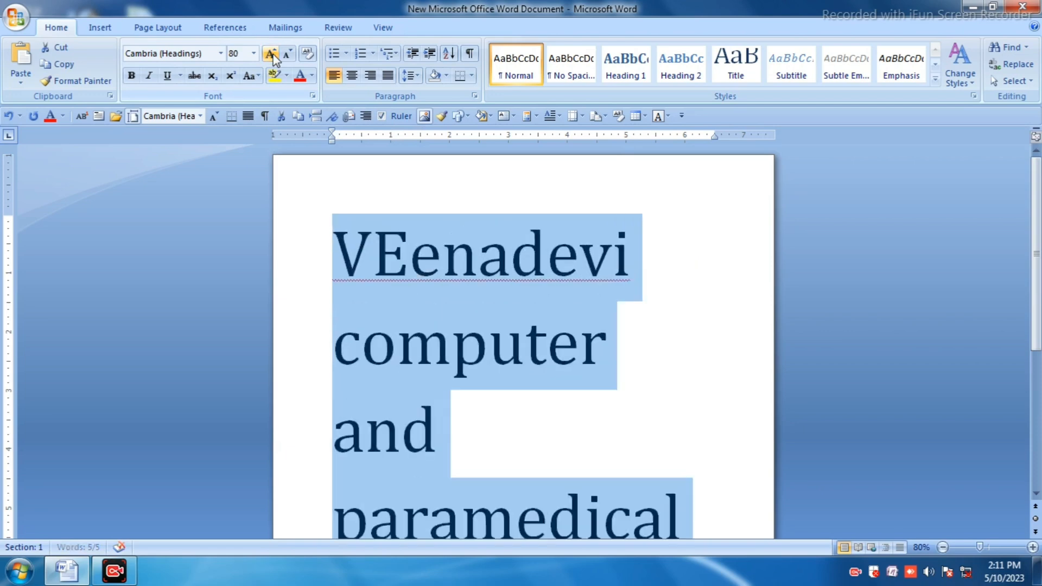
{"action": "left_click", "coordinate": [272, 56]}
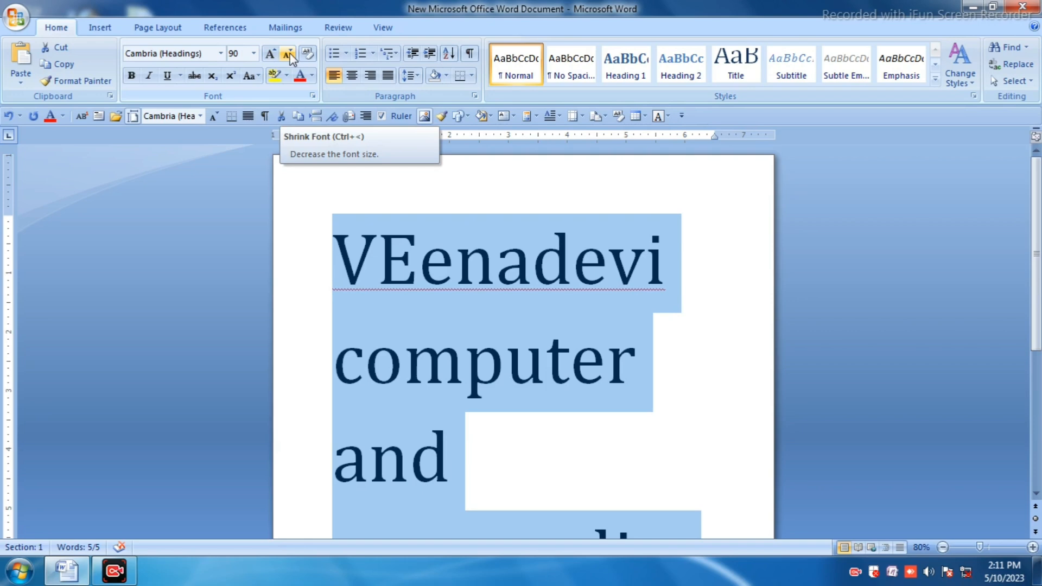
Step: Reselect the whole text and shrink its font size step by step to 28
{"action": "left_click", "coordinate": [636, 358]}
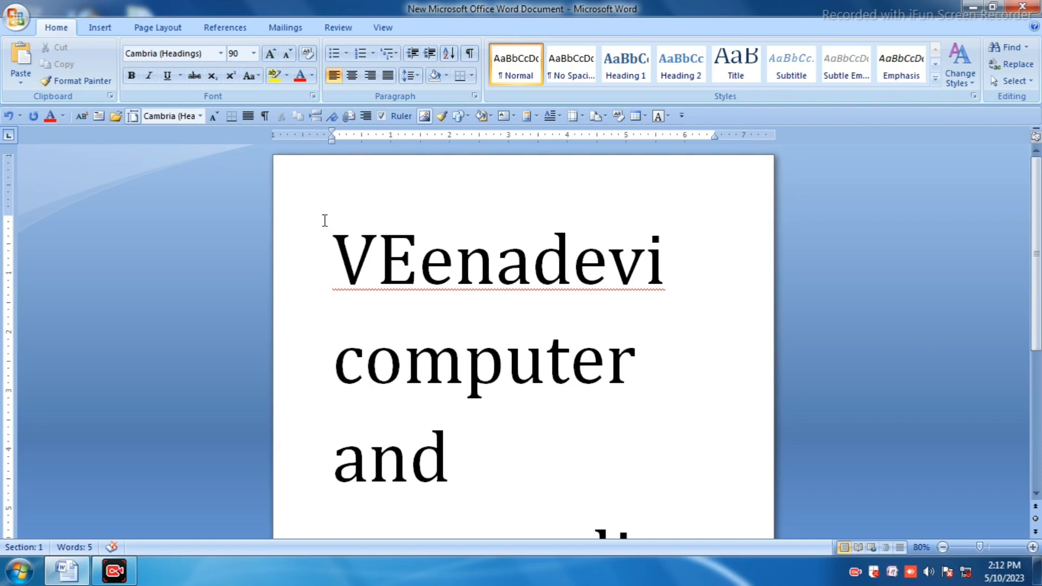
{"action": "left_click_drag", "start_coordinate": [328, 227], "coordinate": [624, 575]}
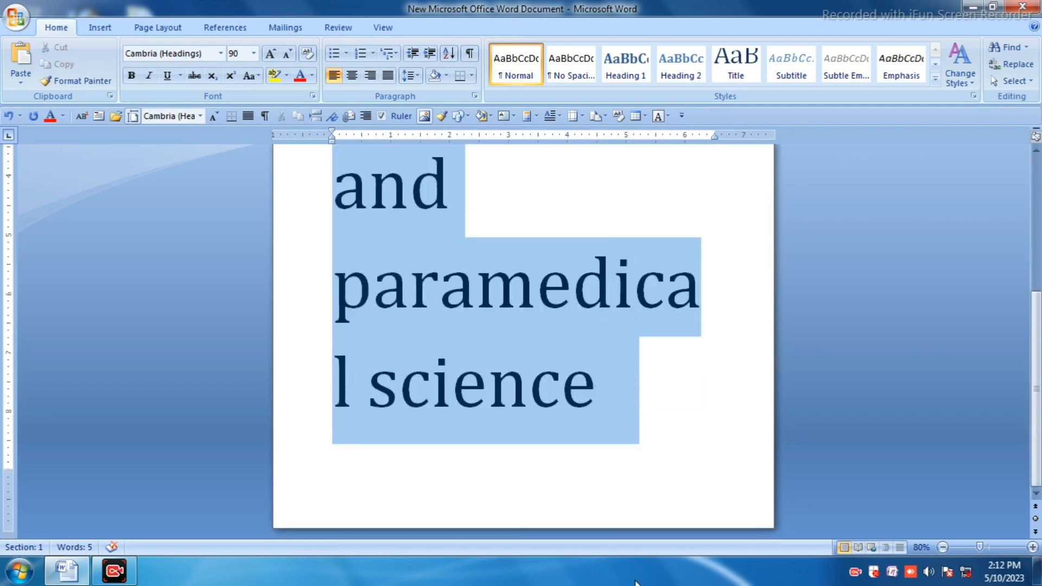
{"action": "left_click", "coordinate": [288, 54]}
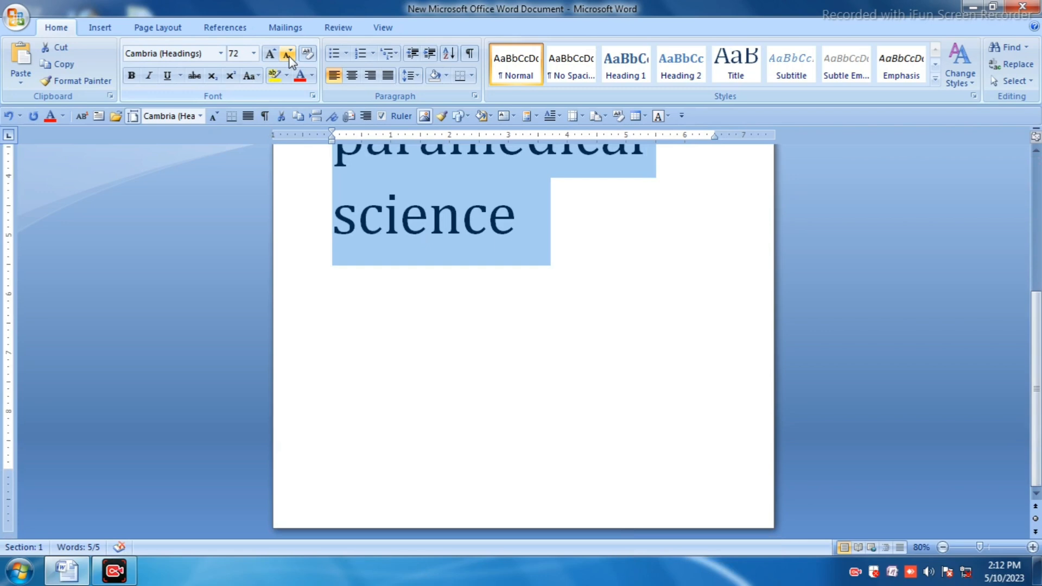
{"action": "scroll", "coordinate": [400, 270], "scroll_direction": "up", "scroll_amount": 5}
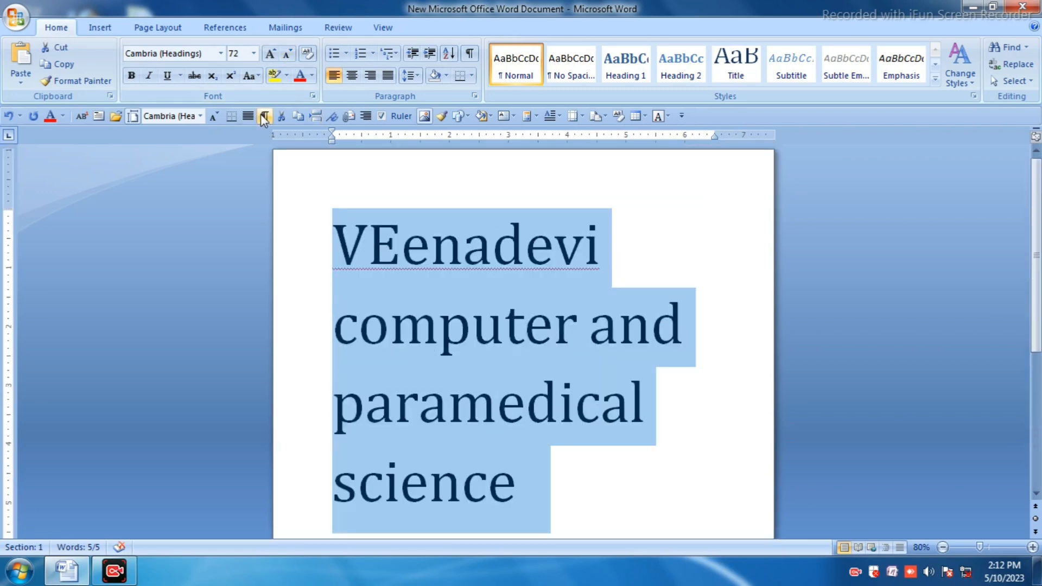
{"action": "left_click", "coordinate": [289, 54]}
{"action": "left_click", "coordinate": [288, 54]}
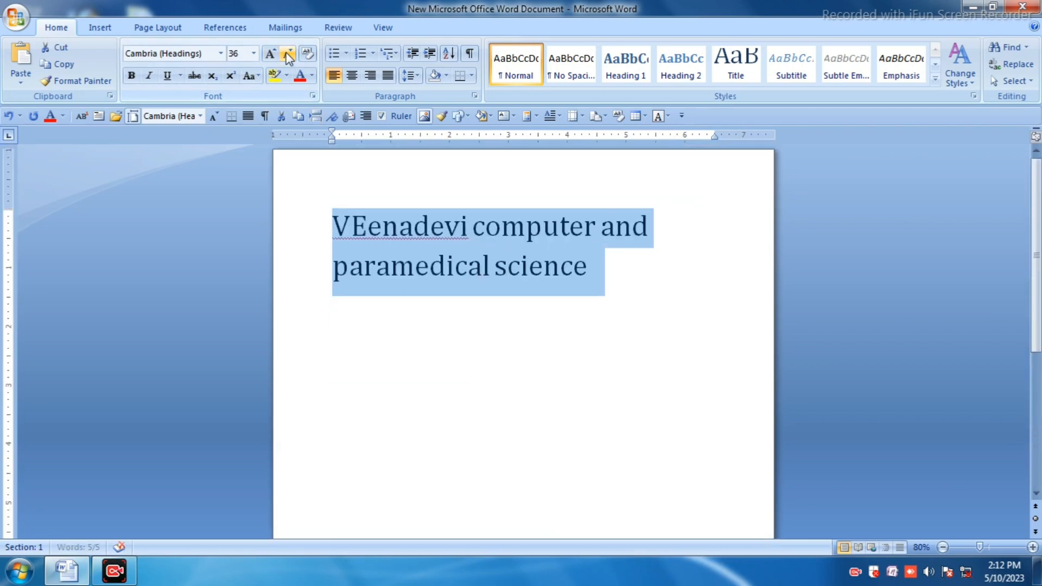
{"action": "left_click", "coordinate": [288, 54]}
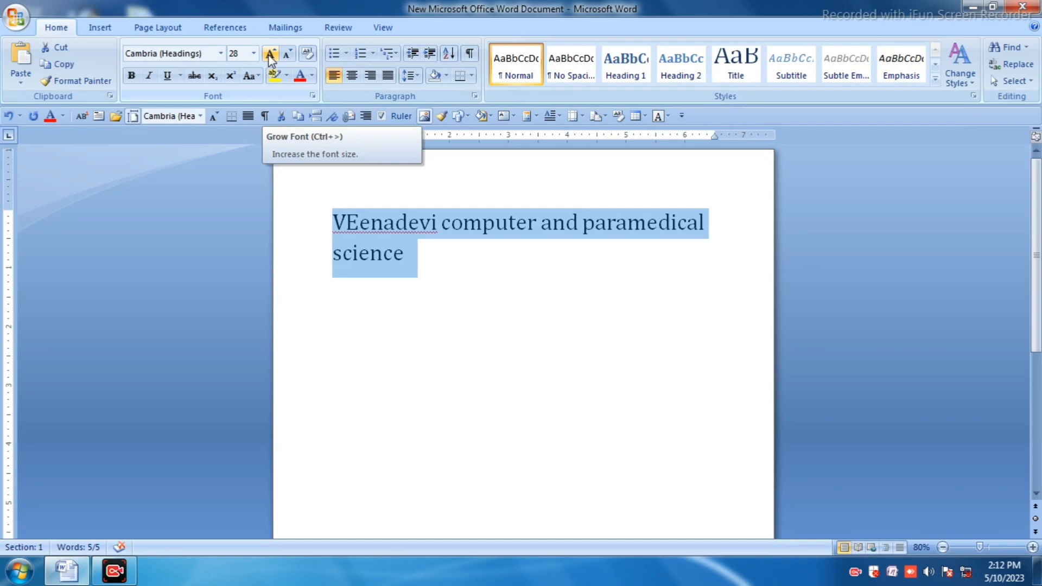
Step: Grow the selected text's font size to 80, then shrink it back to 28
{"action": "left_click", "coordinate": [271, 56]}
{"action": "left_click", "coordinate": [271, 56]}
{"action": "left_click", "coordinate": [270, 56]}
{"action": "left_click", "coordinate": [270, 56]}
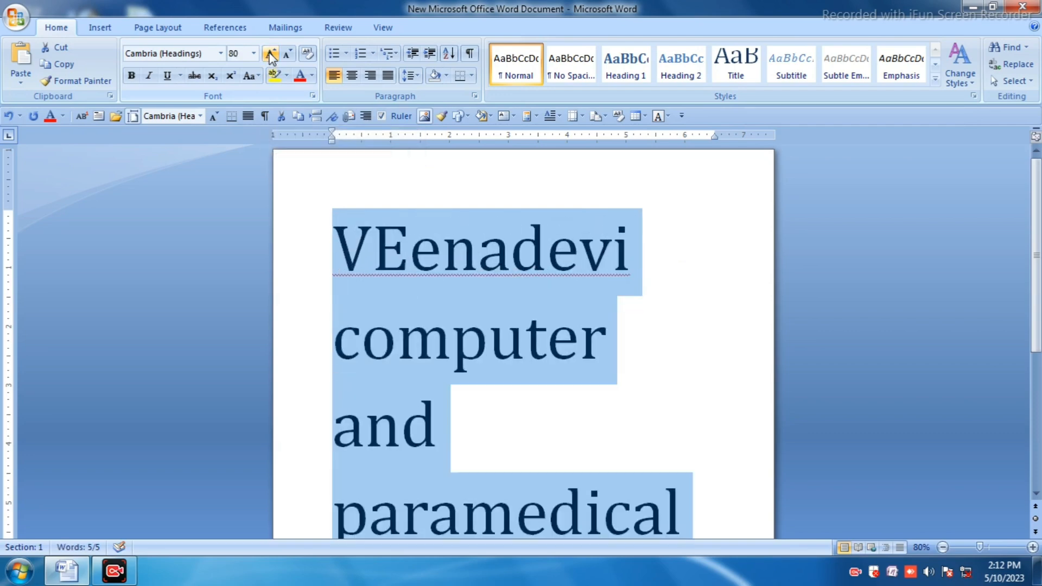
{"action": "left_click", "coordinate": [288, 54]}
{"action": "left_click", "coordinate": [288, 53]}
{"action": "left_click", "coordinate": [288, 54]}
{"action": "left_click", "coordinate": [288, 54]}
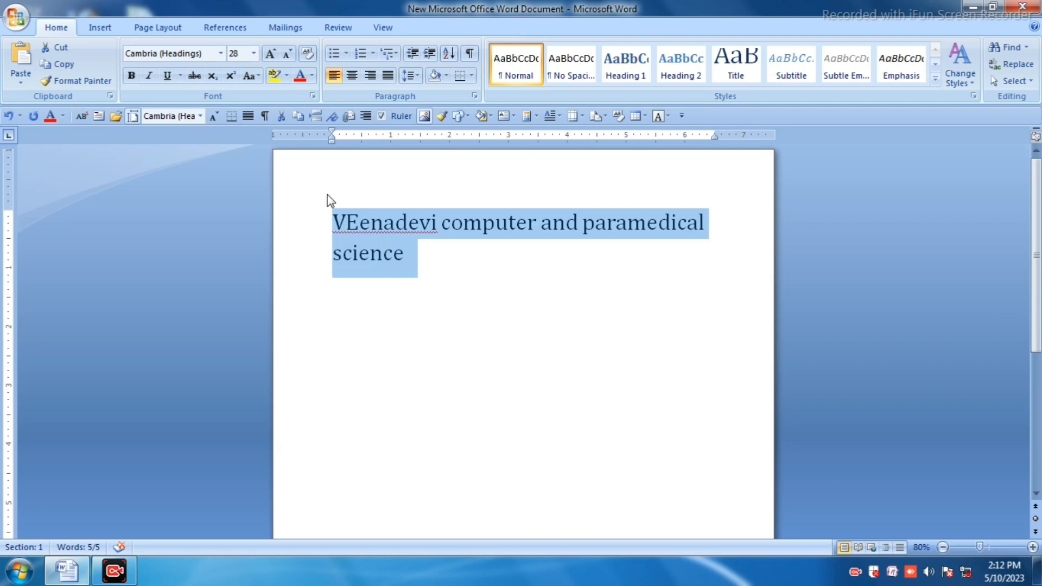
Step: Correct the first word to "Veenadevi" by replacing the capital E with a lowercase e
{"action": "double_click", "coordinate": [354, 221]}
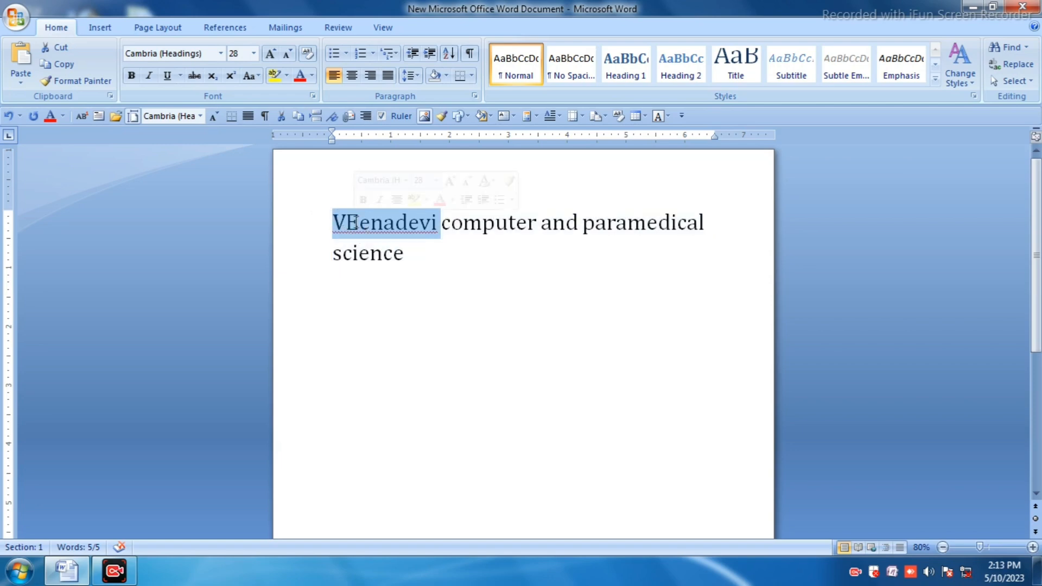
{"action": "left_click", "coordinate": [358, 223]}
{"action": "key", "text": "BackSpace"}
{"action": "type", "text": "e"}
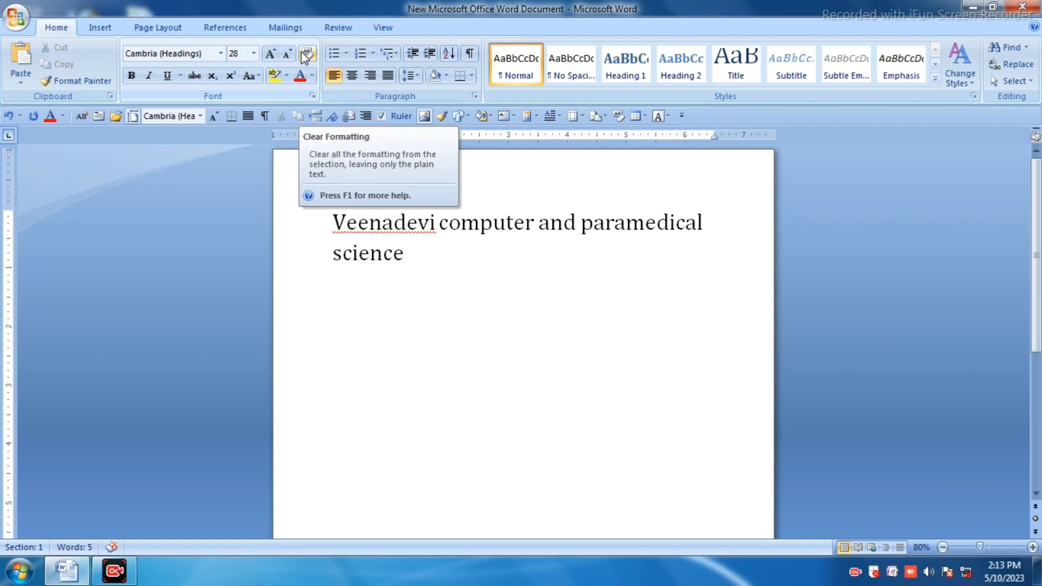
Step: Select the whole sentence and highlight it in yellow
{"action": "left_click_drag", "start_coordinate": [403, 279], "coordinate": [330, 217]}
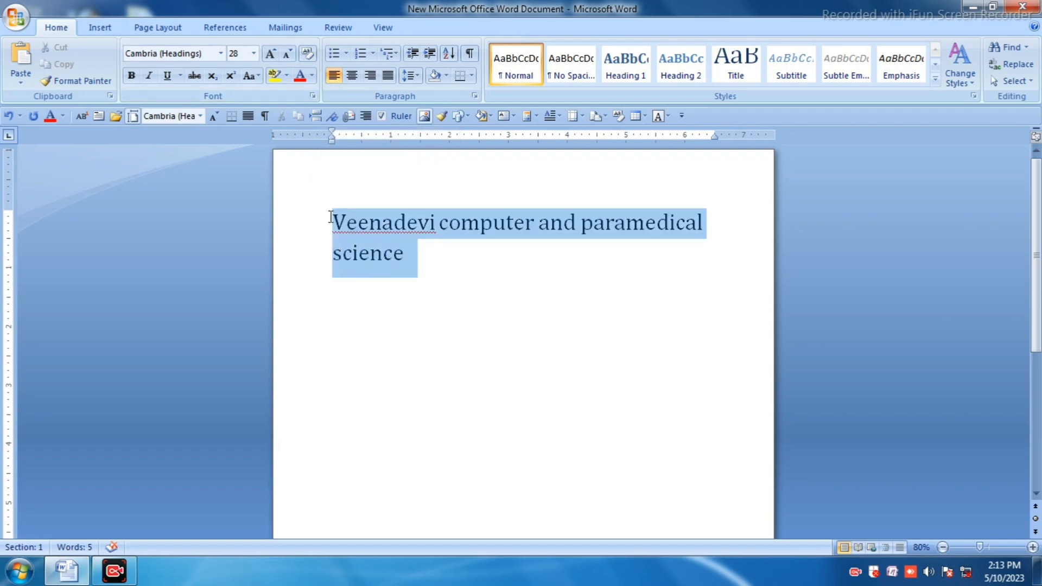
{"action": "left_click", "coordinate": [274, 75]}
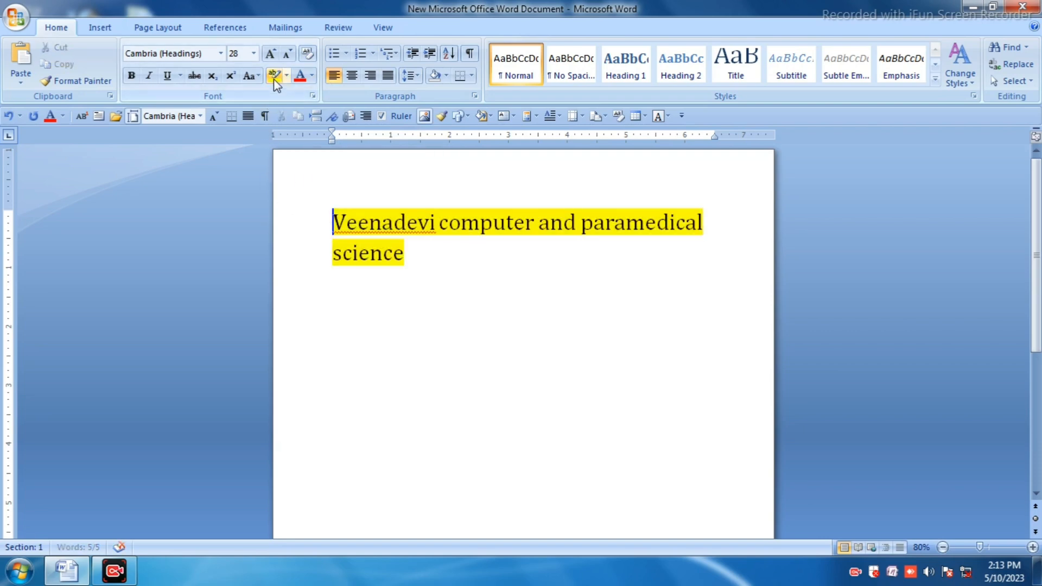
{"action": "left_click", "coordinate": [312, 76]}
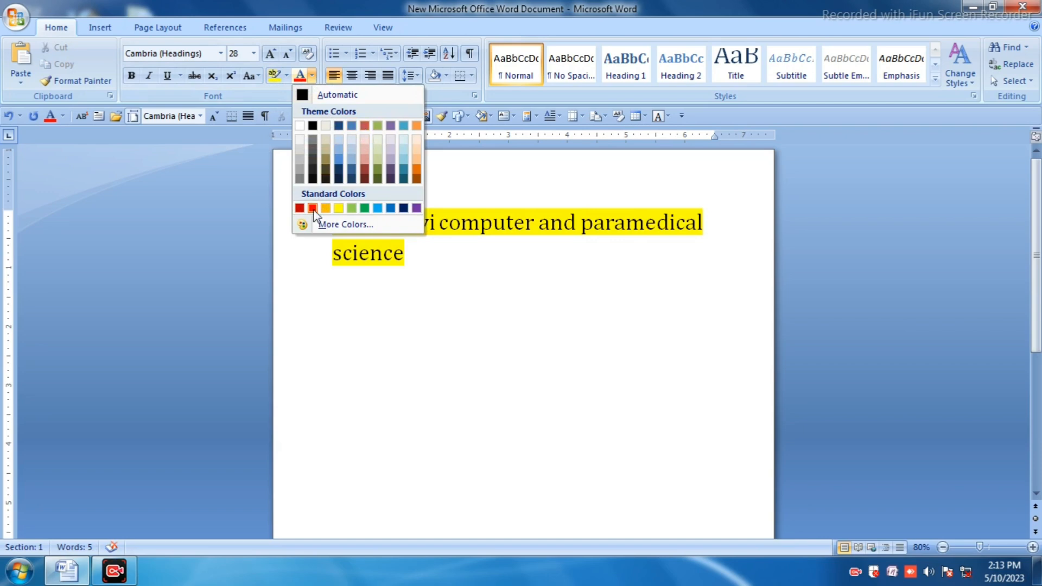
{"action": "left_click", "coordinate": [484, 294]}
Step: Select all the text and set its font colour to red
{"action": "left_click", "coordinate": [433, 258]}
{"action": "key", "text": "ctrl+a"}
{"action": "left_click", "coordinate": [300, 76]}
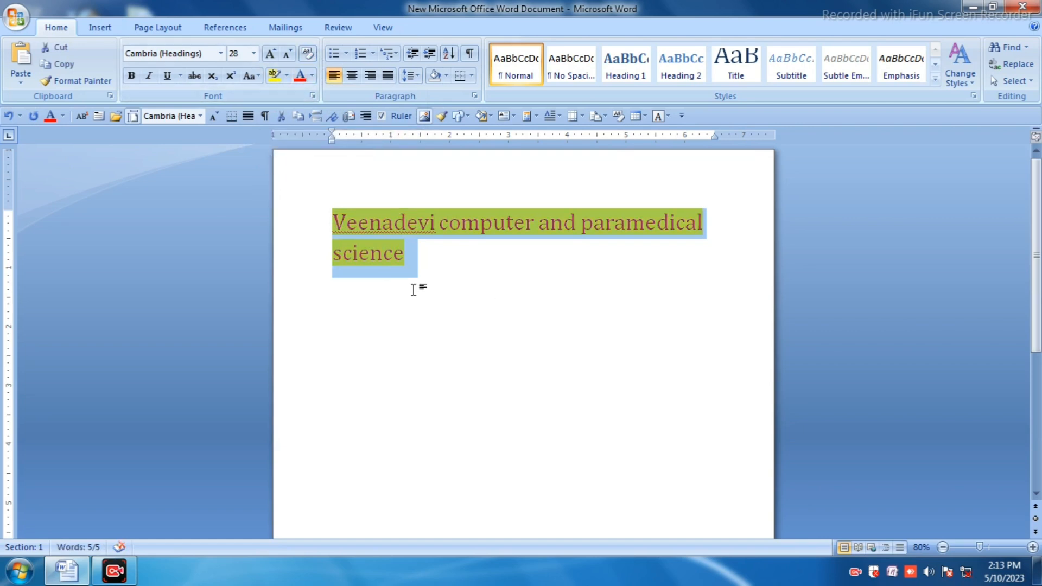
{"action": "left_click", "coordinate": [435, 277]}
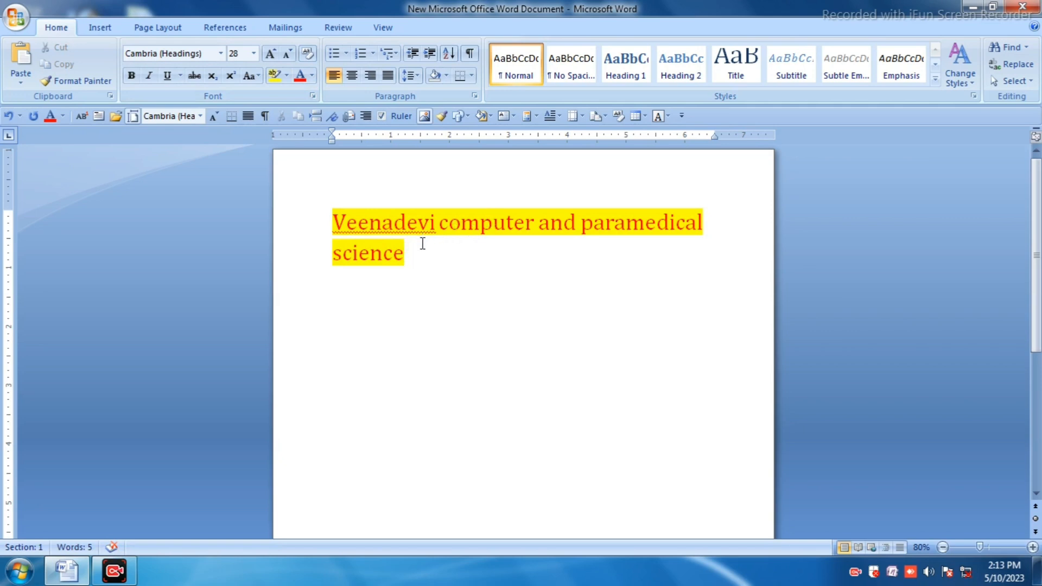
Step: Clear all formatting from the selected text
{"action": "left_click", "coordinate": [306, 55]}
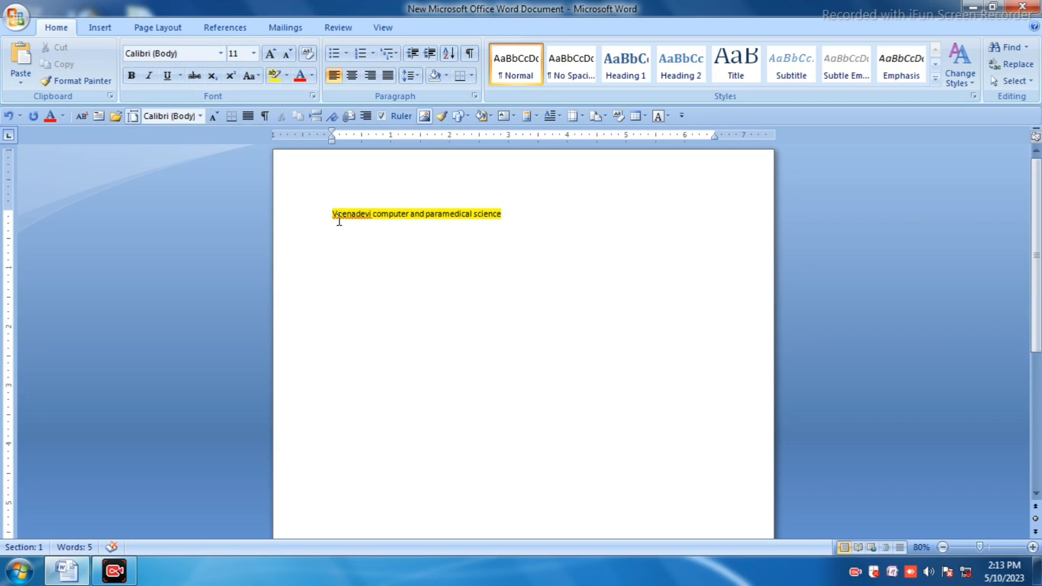
{"action": "key", "text": "ctrl+z"}
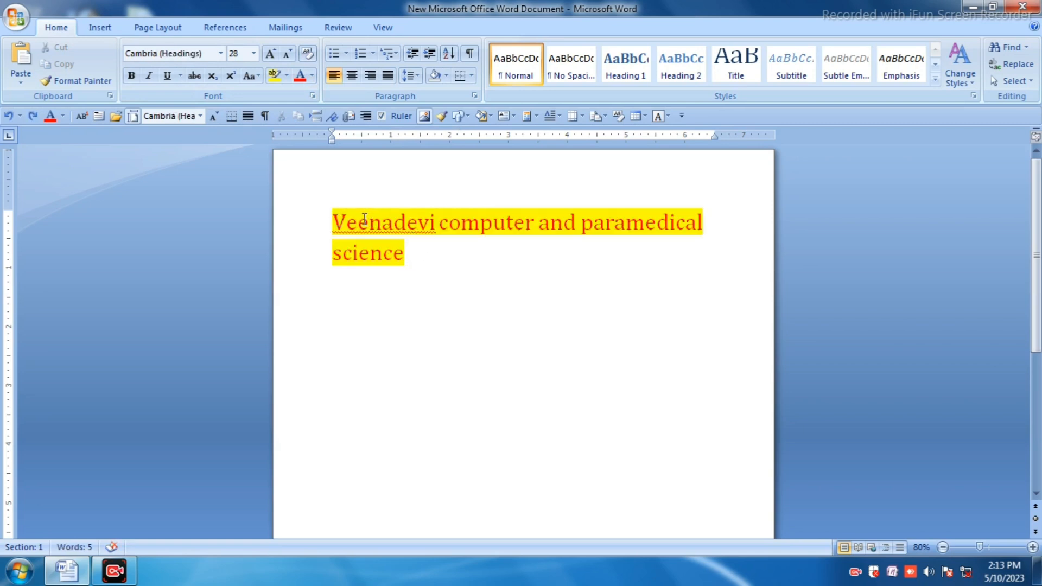
{"action": "left_click", "coordinate": [312, 53]}
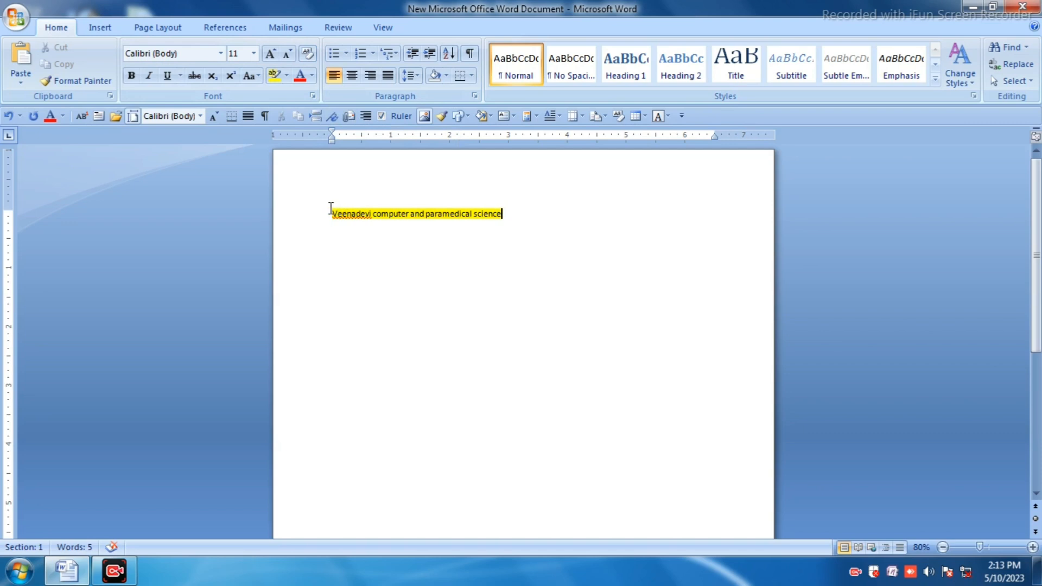
Step: Select the line, enlarge it to font size 24 and colour it red
{"action": "left_click_drag", "start_coordinate": [330, 209], "coordinate": [472, 224]}
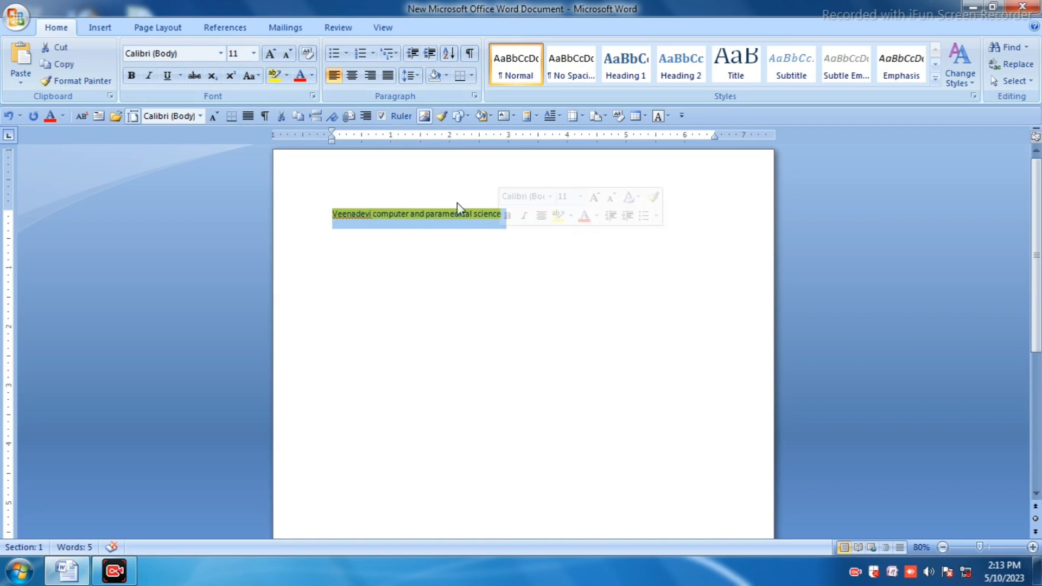
{"action": "left_click", "coordinate": [274, 56]}
{"action": "left_click", "coordinate": [274, 55]}
{"action": "left_click", "coordinate": [274, 56]}
{"action": "left_click", "coordinate": [274, 56]}
{"action": "left_click", "coordinate": [274, 56]}
{"action": "left_click", "coordinate": [274, 56]}
{"action": "left_click", "coordinate": [274, 56]}
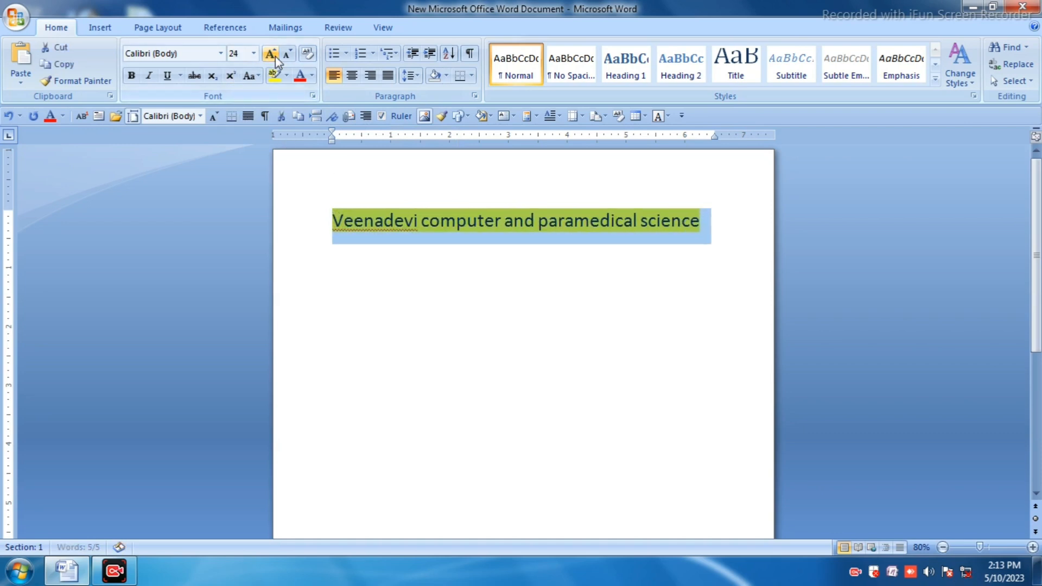
{"action": "left_click", "coordinate": [301, 80]}
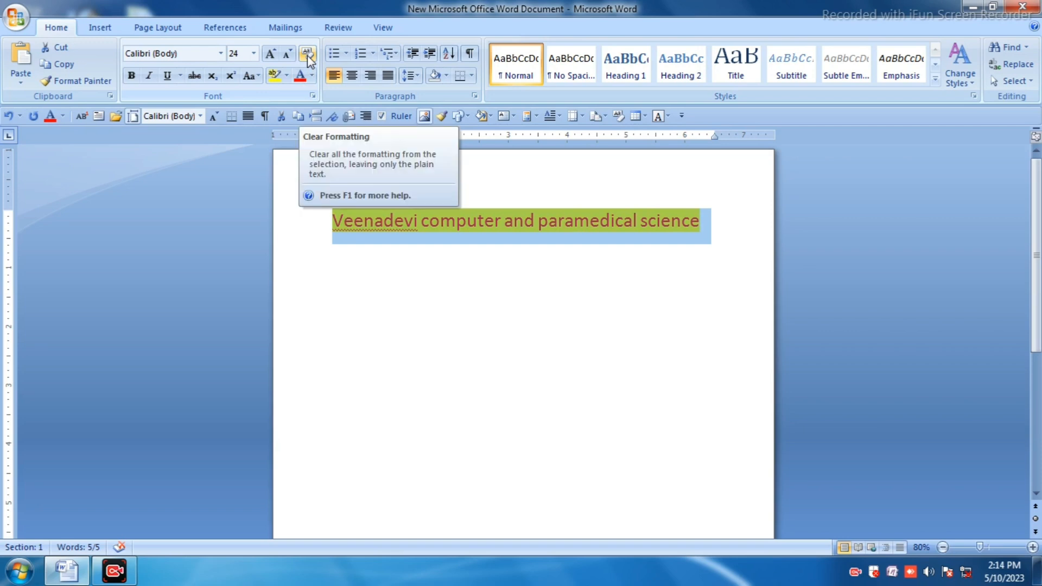
Step: Enlarge the selected line to font size 80, then clear all its formatting
{"action": "left_click", "coordinate": [270, 53]}
{"action": "left_click", "coordinate": [270, 53]}
{"action": "left_click", "coordinate": [271, 54]}
{"action": "left_click", "coordinate": [271, 54]}
{"action": "left_click", "coordinate": [271, 53]}
{"action": "left_click", "coordinate": [271, 53]}
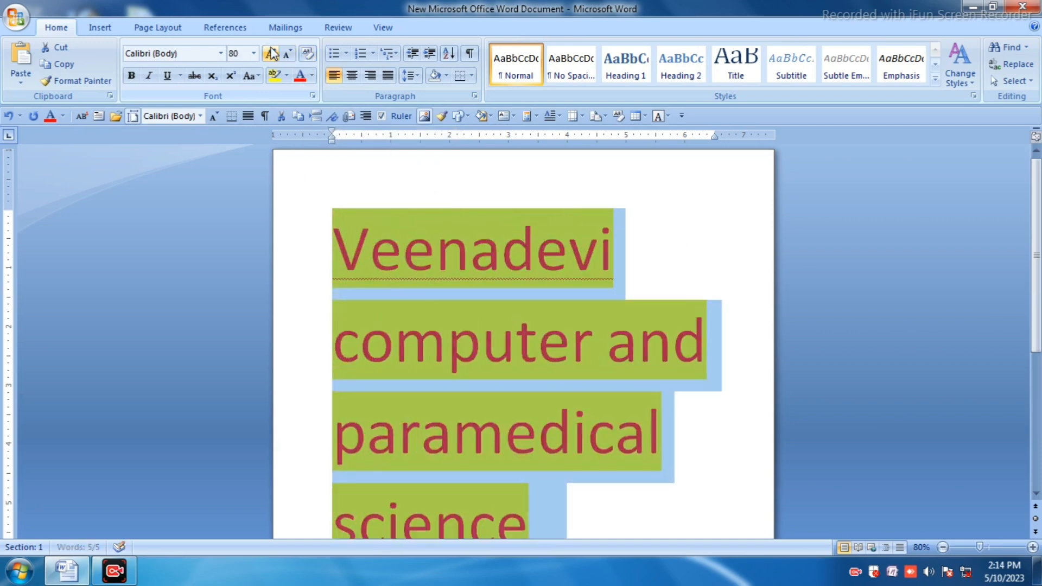
{"action": "left_click", "coordinate": [307, 54]}
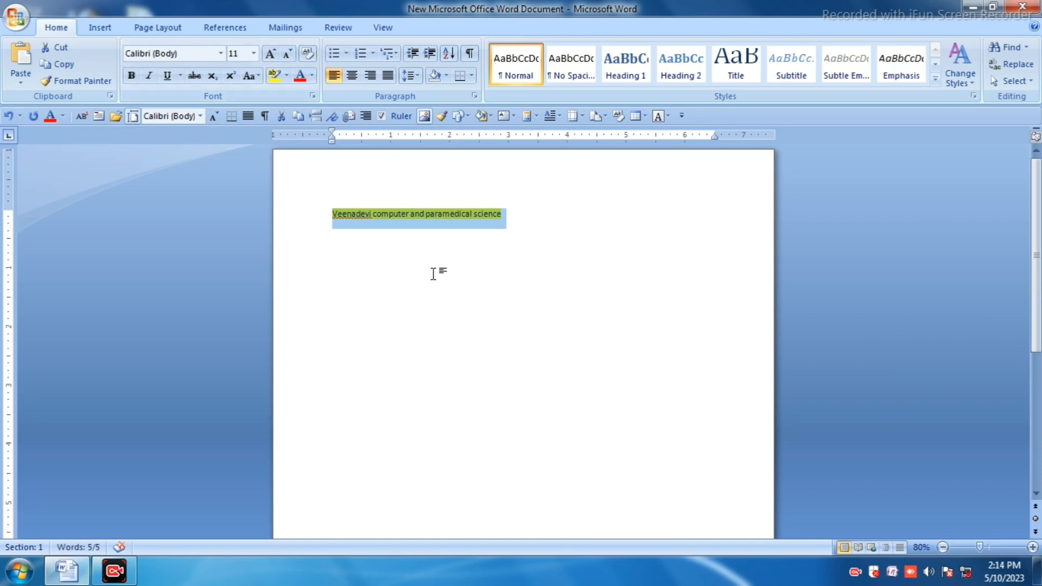
Step: Select the line again and grow it to font size 48
{"action": "left_click", "coordinate": [435, 214]}
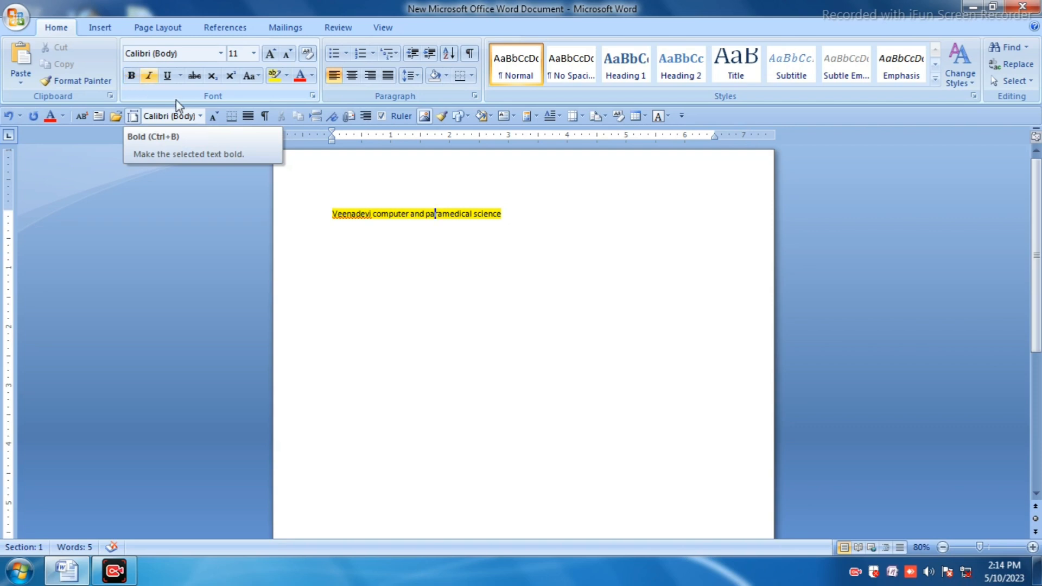
{"action": "left_click_drag", "start_coordinate": [503, 219], "coordinate": [344, 177]}
{"action": "double_click", "coordinate": [270, 54]}
{"action": "triple_click", "coordinate": [270, 54]}
{"action": "double_click", "coordinate": [270, 54]}
{"action": "double_click", "coordinate": [270, 55]}
{"action": "left_click", "coordinate": [270, 55]}
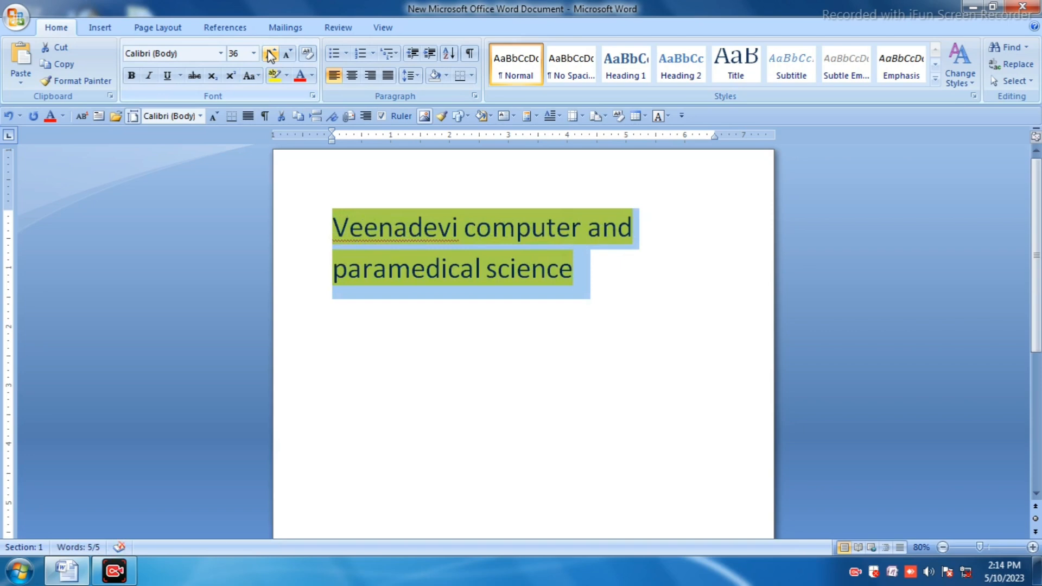
{"action": "left_click", "coordinate": [270, 55]}
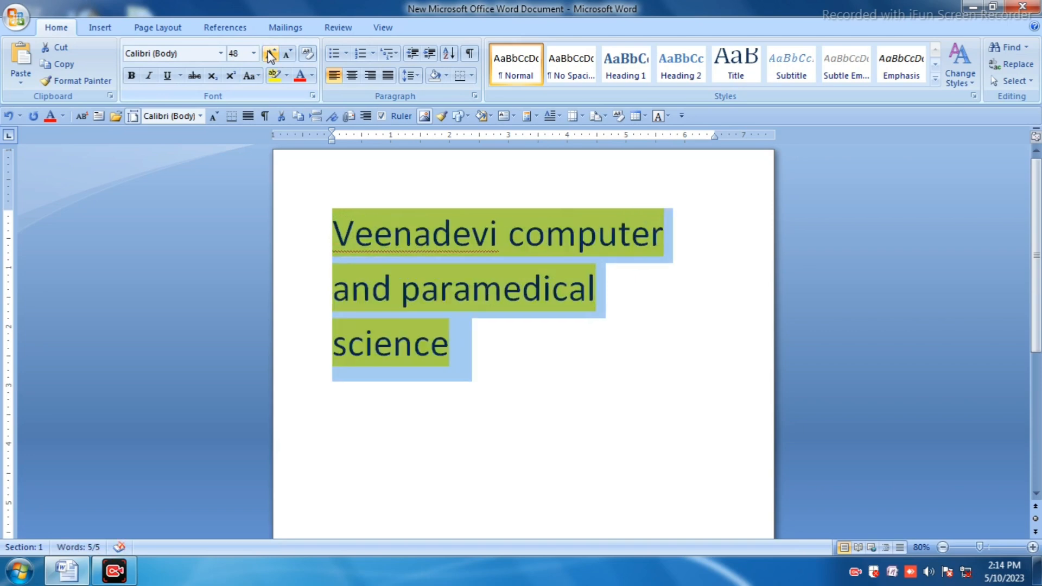
Step: Delete the words "and paramedical science" from the text
{"action": "left_click_drag", "start_coordinate": [340, 288], "coordinate": [505, 392]}
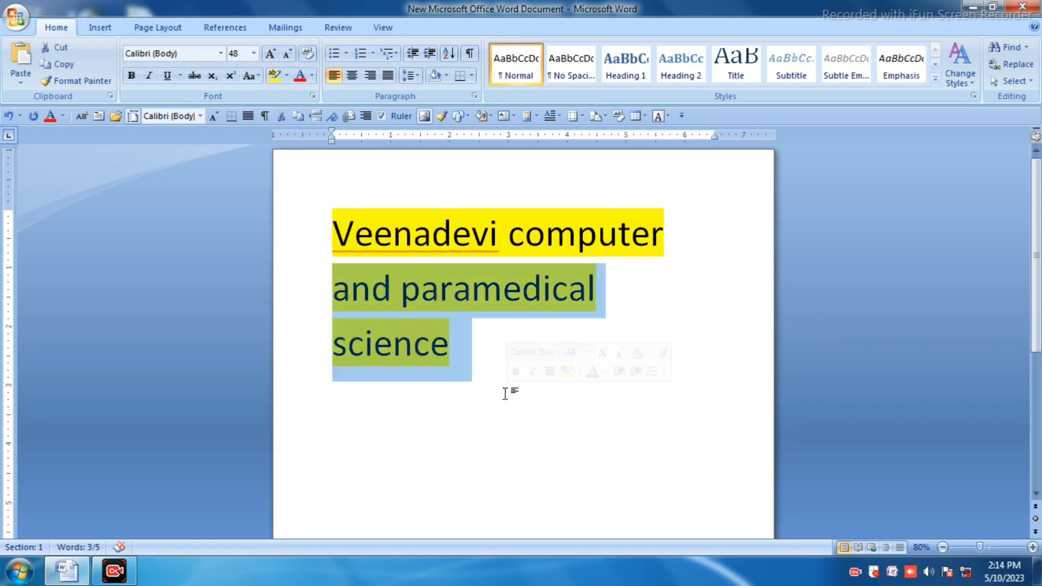
{"action": "key", "text": "Delete"}
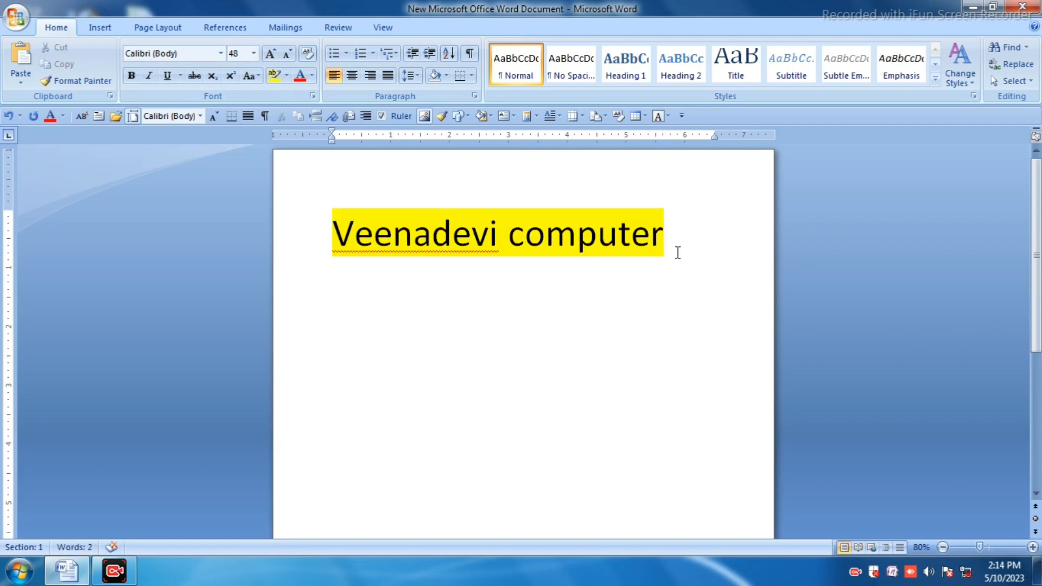
Step: Select the remaining "Veenadevi computer" line and make it bold
{"action": "left_click_drag", "start_coordinate": [673, 233], "coordinate": [310, 209]}
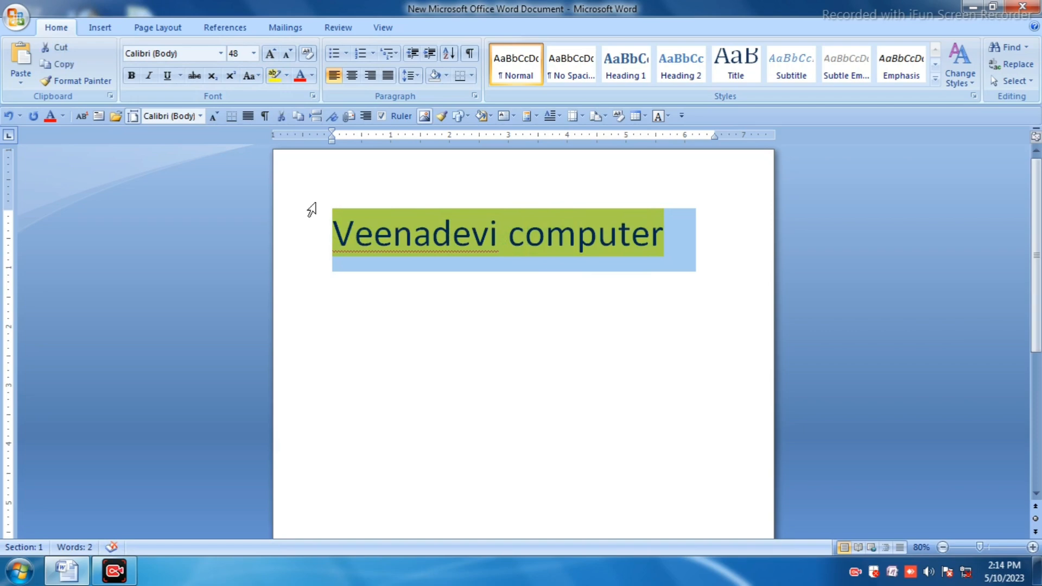
{"action": "left_click", "coordinate": [131, 76]}
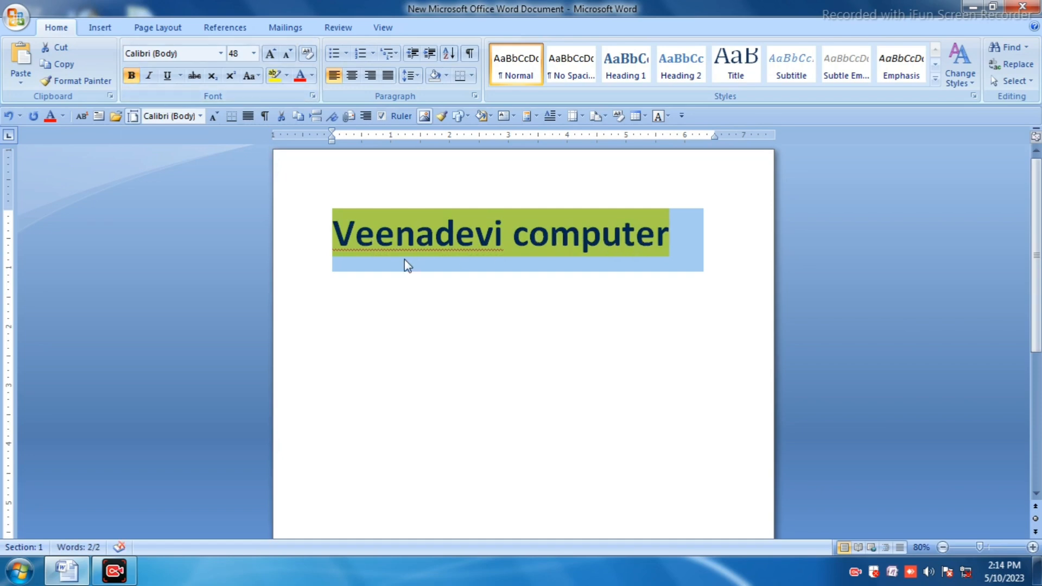
{"action": "left_click", "coordinate": [131, 76]}
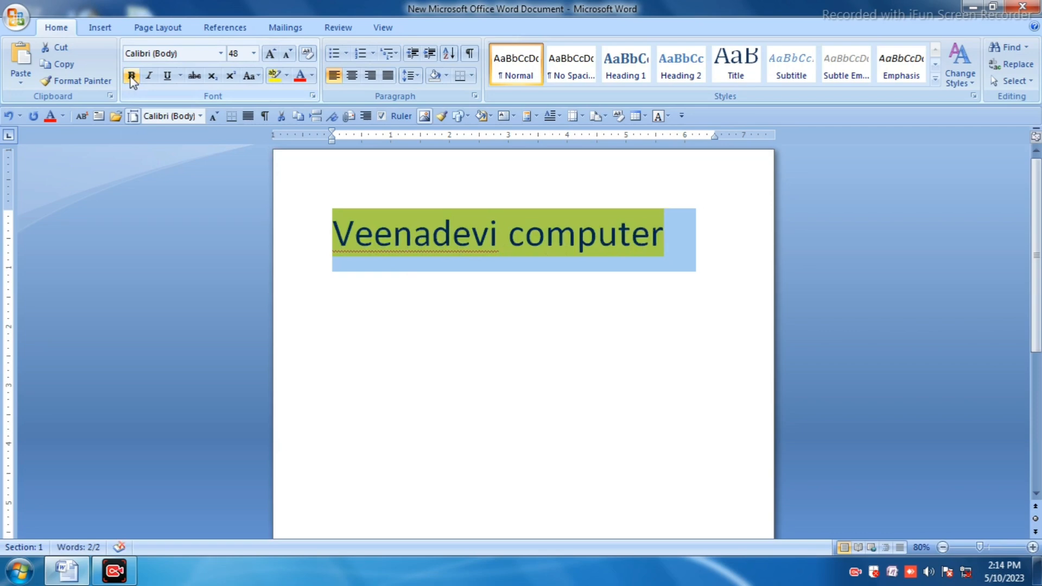
{"action": "left_click", "coordinate": [132, 76]}
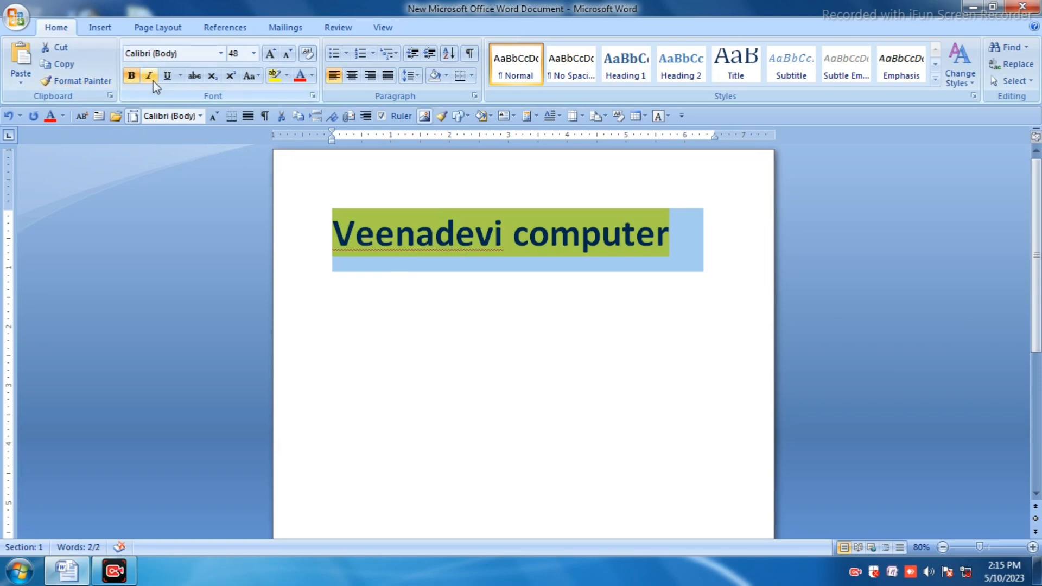
Step: Reselect the line, apply italic, and then remove the italic again
{"action": "left_click", "coordinate": [460, 335]}
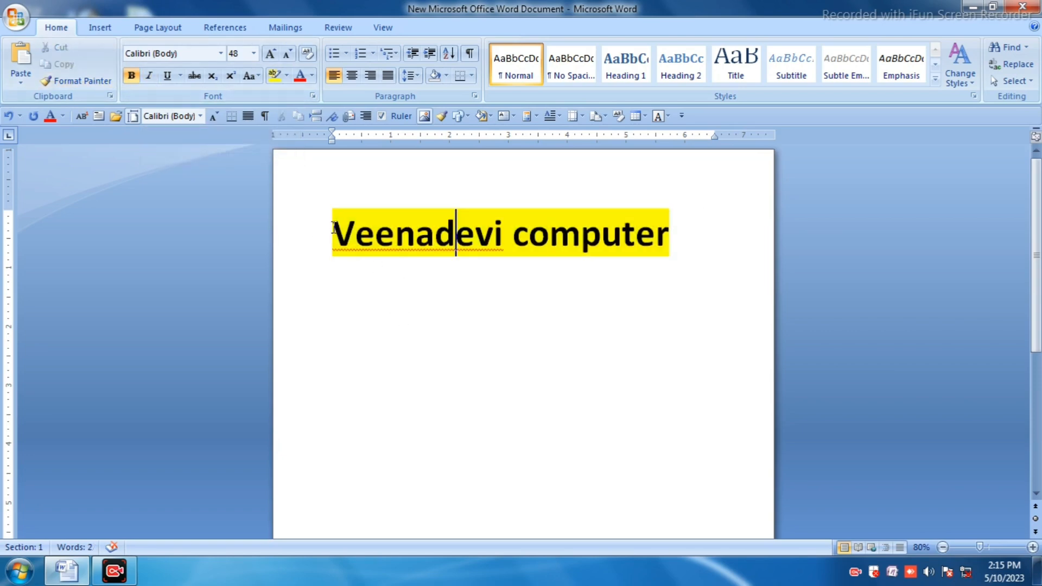
{"action": "left_click_drag", "start_coordinate": [334, 235], "coordinate": [629, 245]}
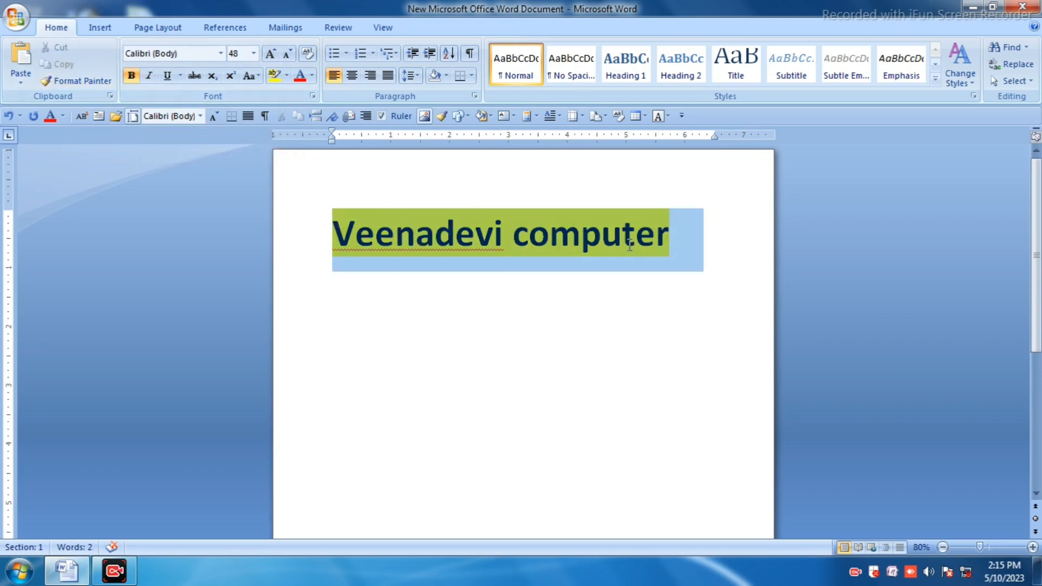
{"action": "left_click", "coordinate": [150, 76]}
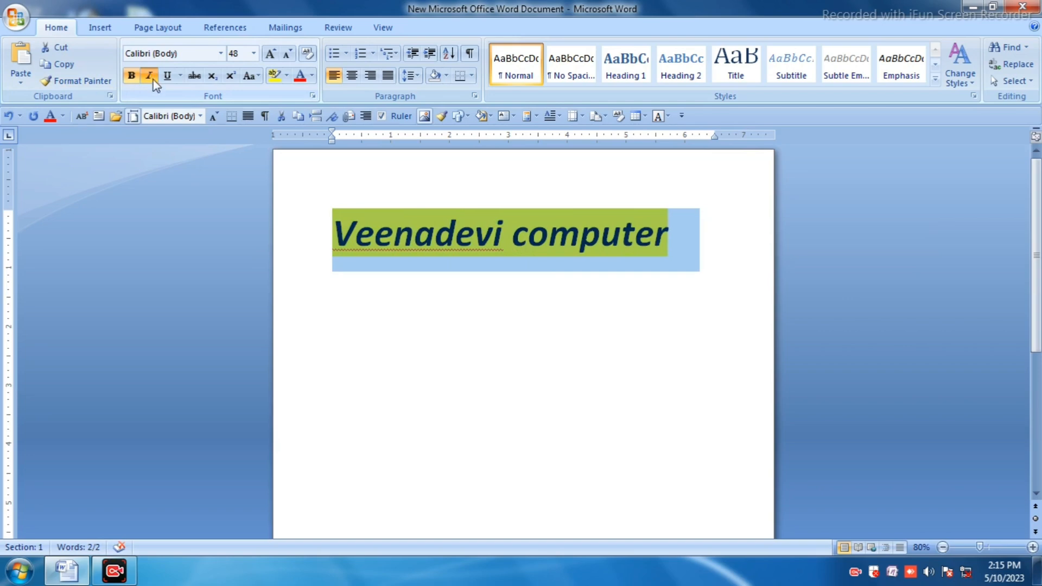
{"action": "left_click", "coordinate": [152, 76]}
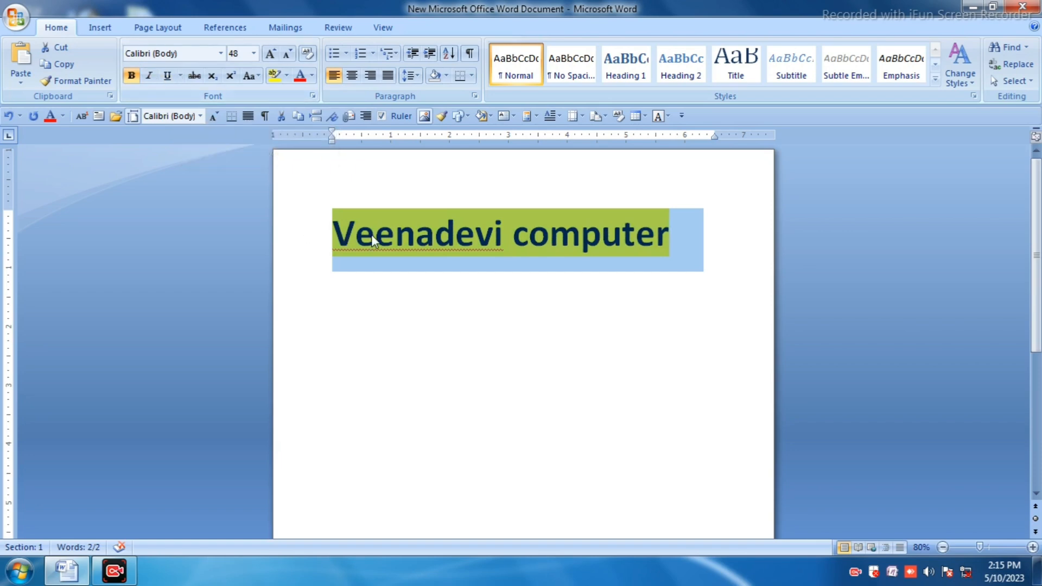
Step: Reselect the line and give it a dashed underline
{"action": "left_click", "coordinate": [443, 302]}
{"action": "left_click_drag", "start_coordinate": [326, 222], "coordinate": [670, 264]}
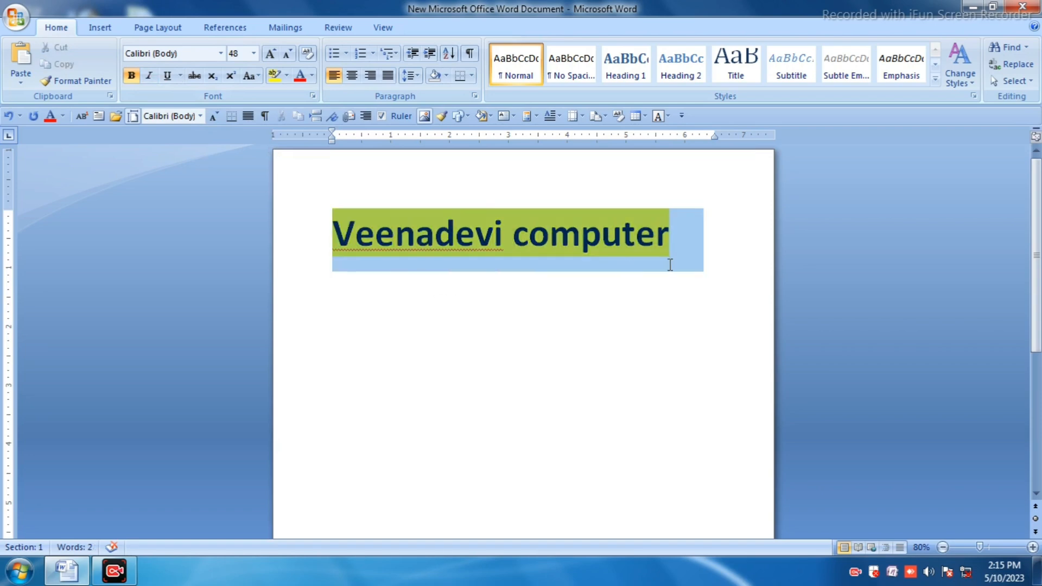
{"action": "left_click", "coordinate": [167, 76]}
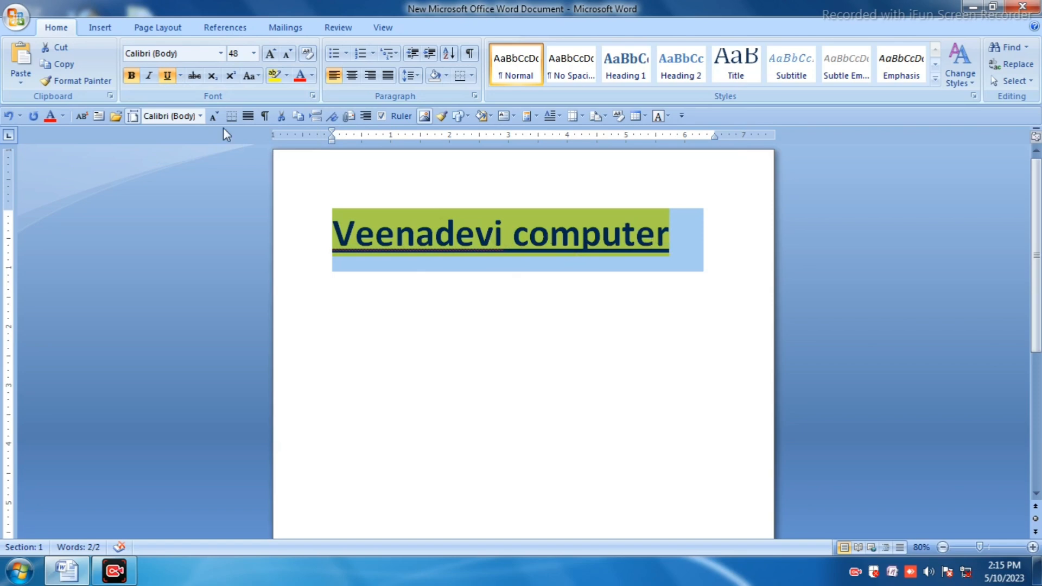
{"action": "left_click", "coordinate": [180, 76]}
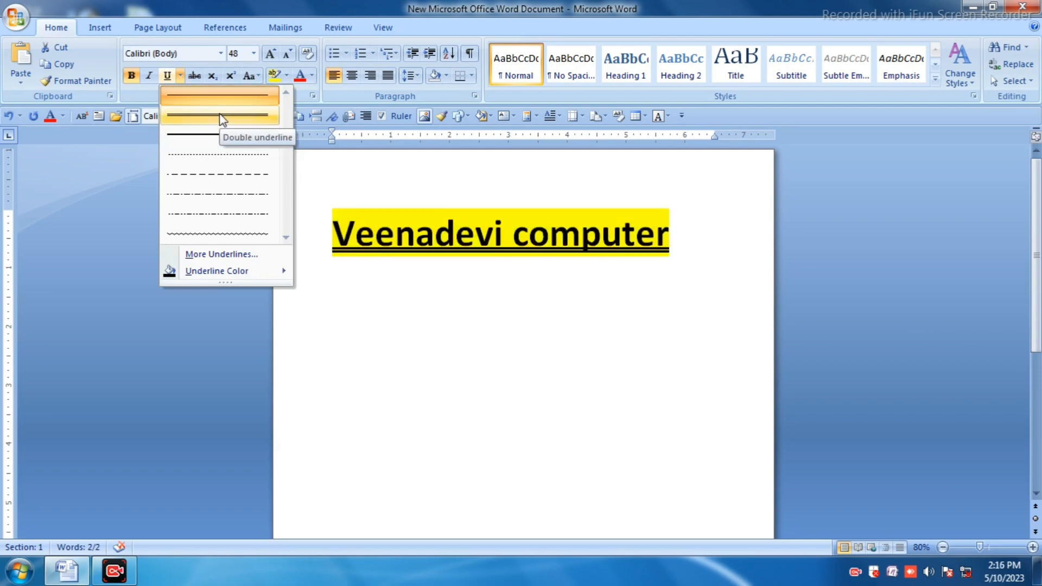
{"action": "left_click", "coordinate": [215, 175]}
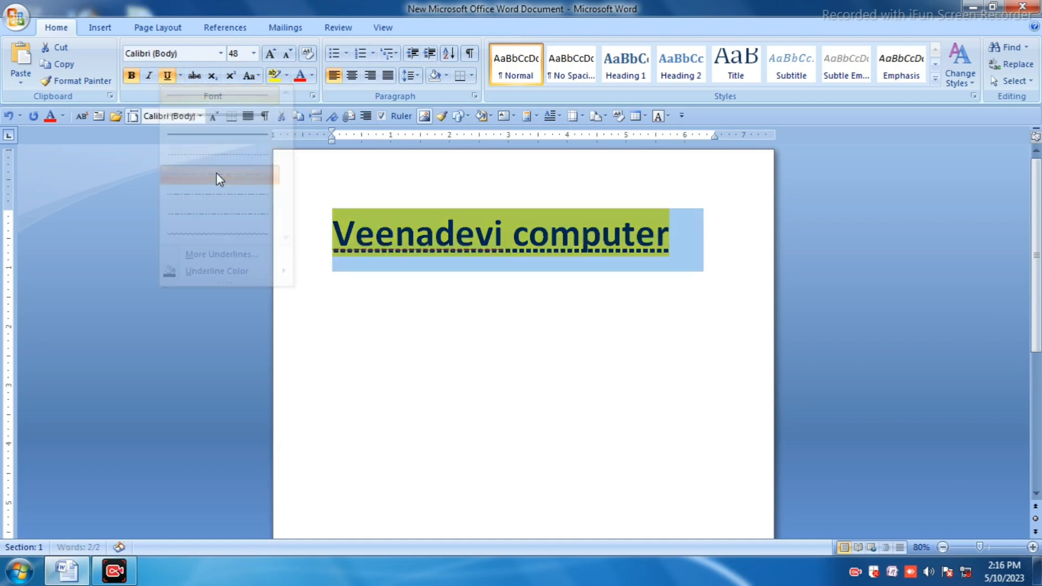
{"action": "left_click", "coordinate": [594, 303]}
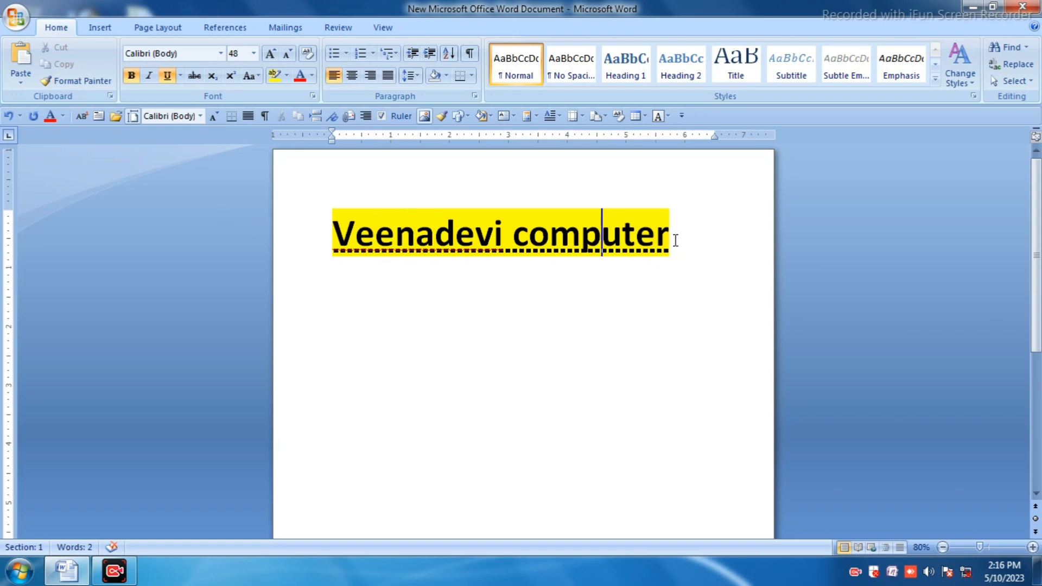
Step: Reselect the line and set its underline colour to red
{"action": "left_click_drag", "start_coordinate": [675, 240], "coordinate": [418, 237]}
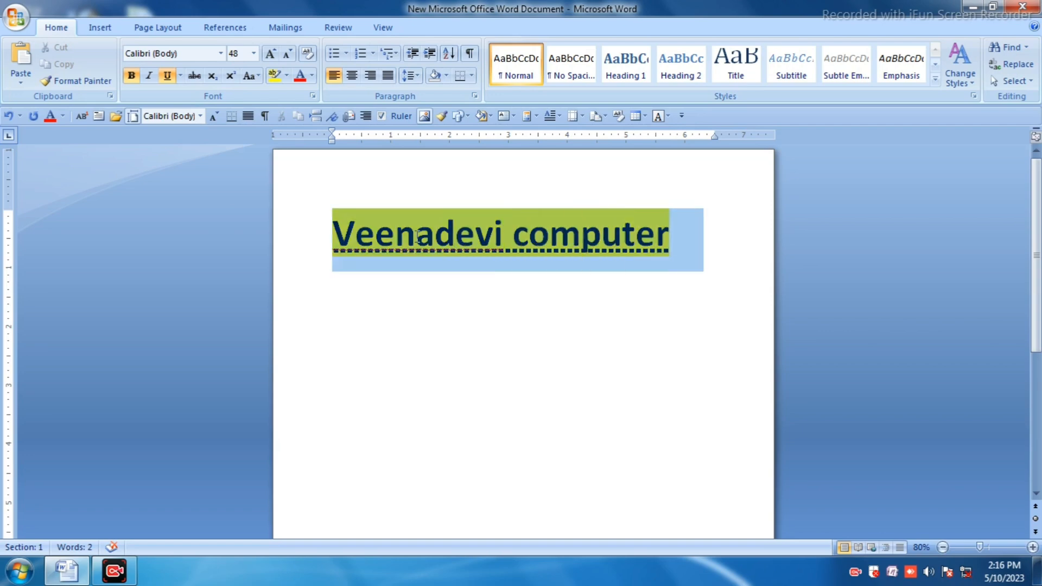
{"action": "left_click", "coordinate": [180, 76]}
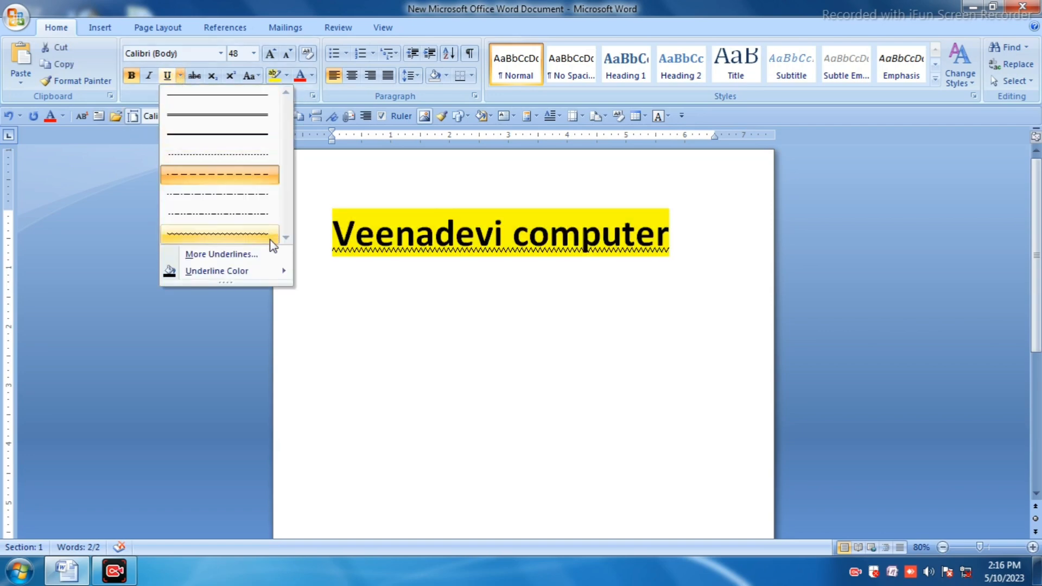
{"action": "mouse_move", "coordinate": [205, 277]}
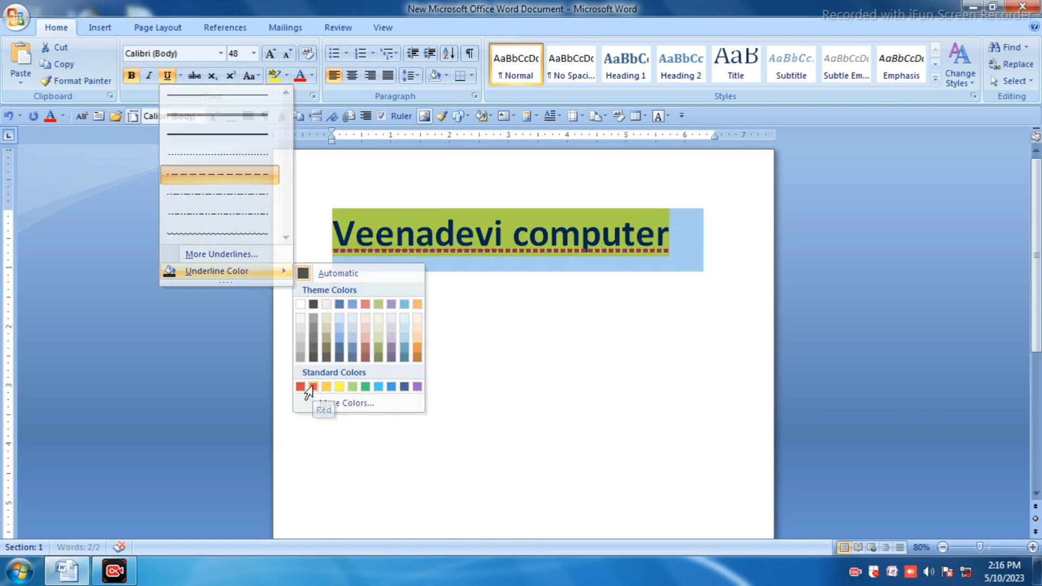
{"action": "left_click", "coordinate": [314, 386]}
{"action": "left_click", "coordinate": [599, 290]}
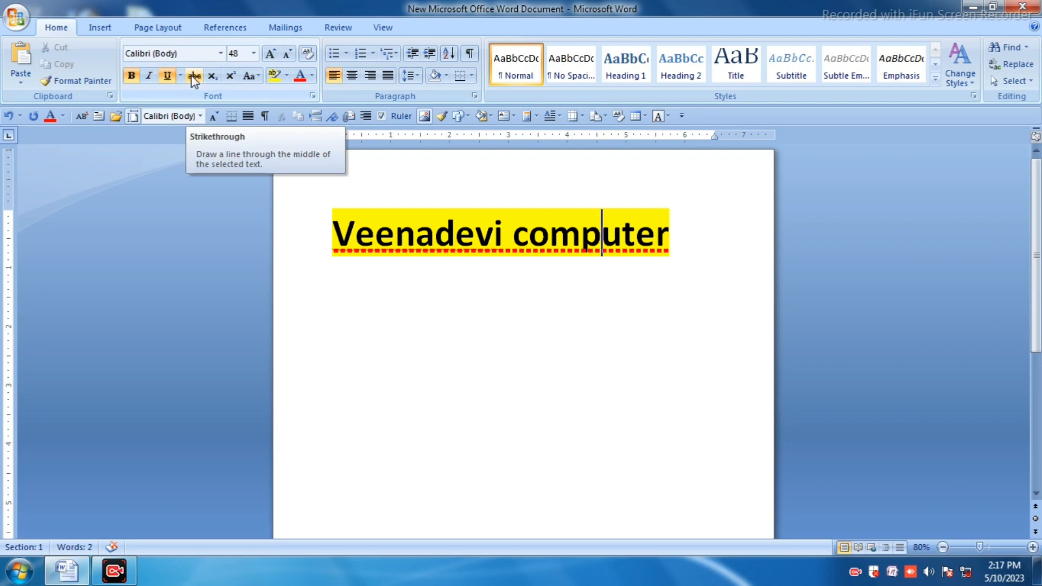
Step: Reselect the line, apply strikethrough, and undo it
{"action": "left_click_drag", "start_coordinate": [680, 234], "coordinate": [350, 206]}
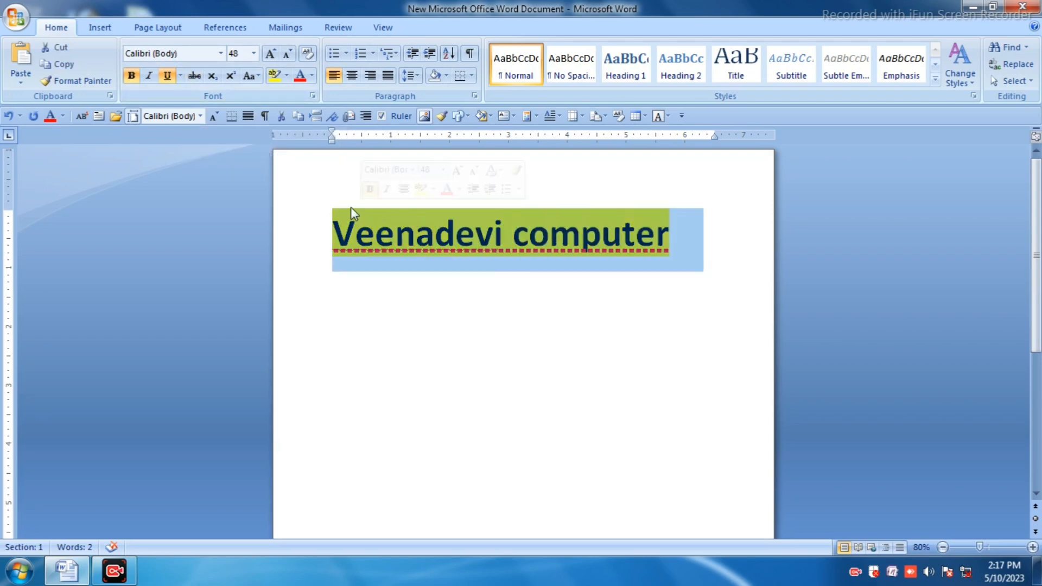
{"action": "left_click", "coordinate": [192, 76]}
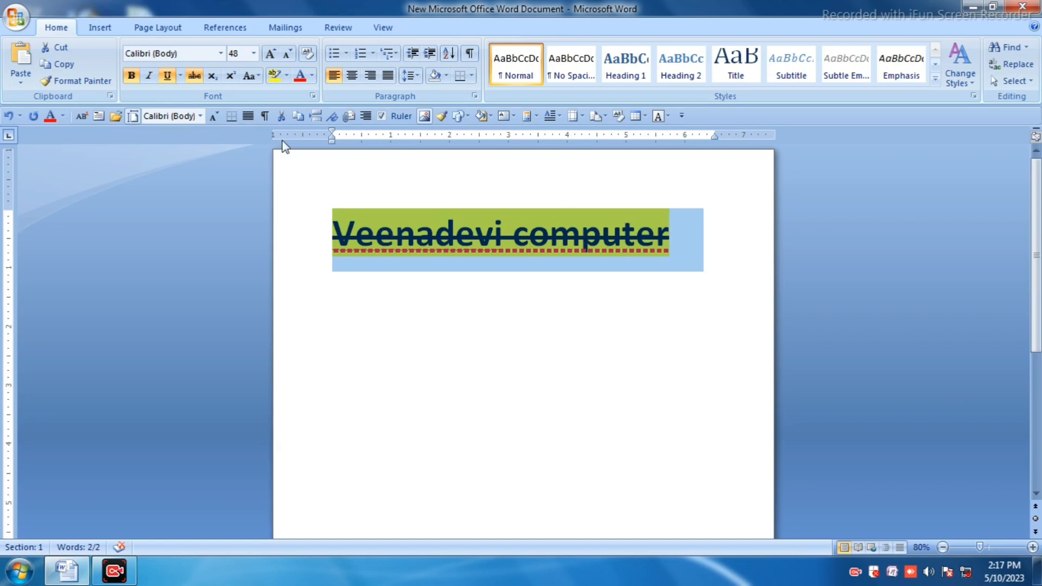
{"action": "key", "text": "ctrl+z"}
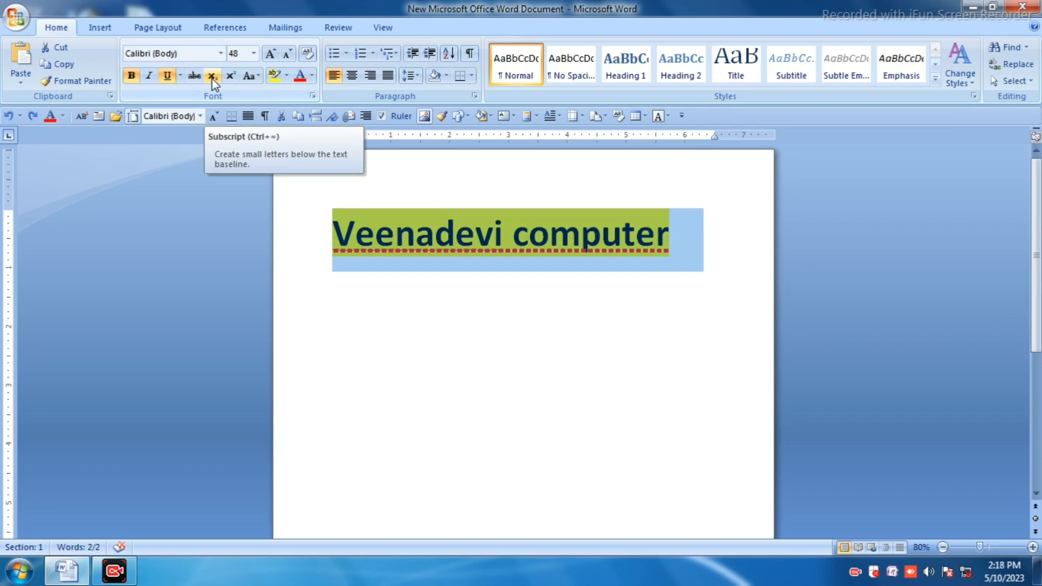
Step: Start a new line below and type x2=2x2=2ab
{"action": "left_click", "coordinate": [349, 304]}
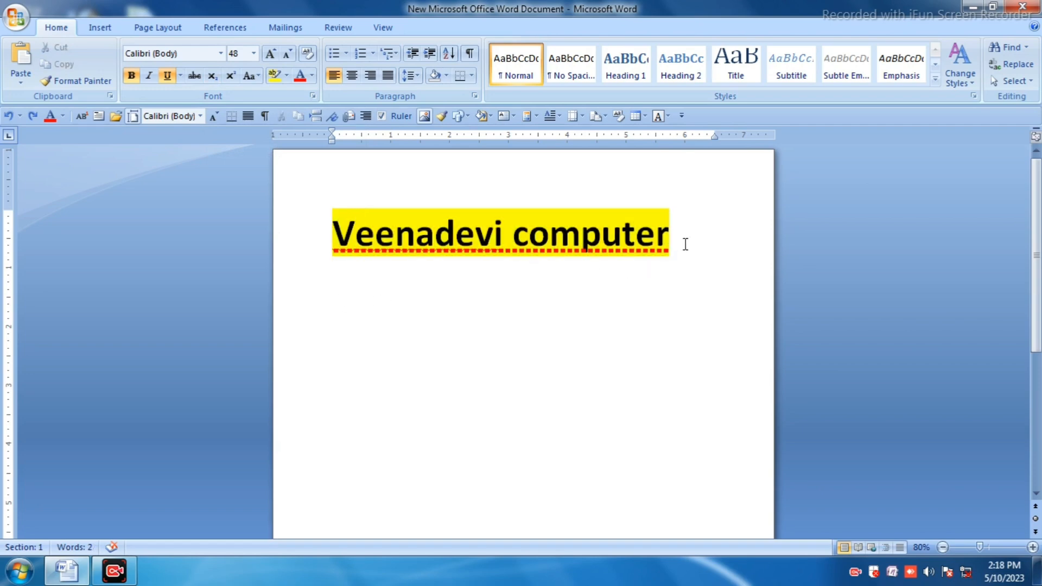
{"action": "key", "text": "Return"}
{"action": "type", "text": "x"}
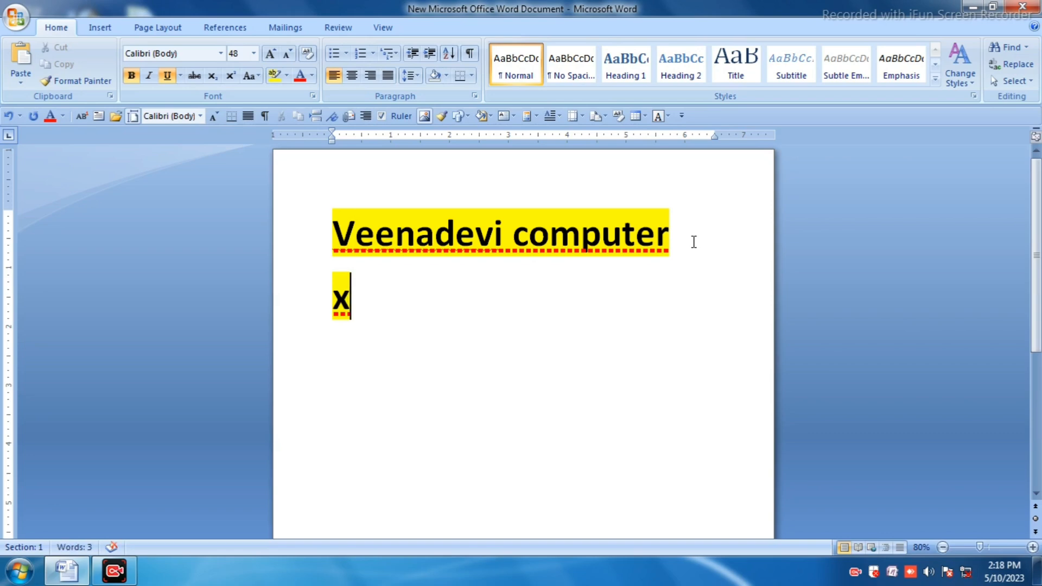
{"action": "type", "text": "2"}
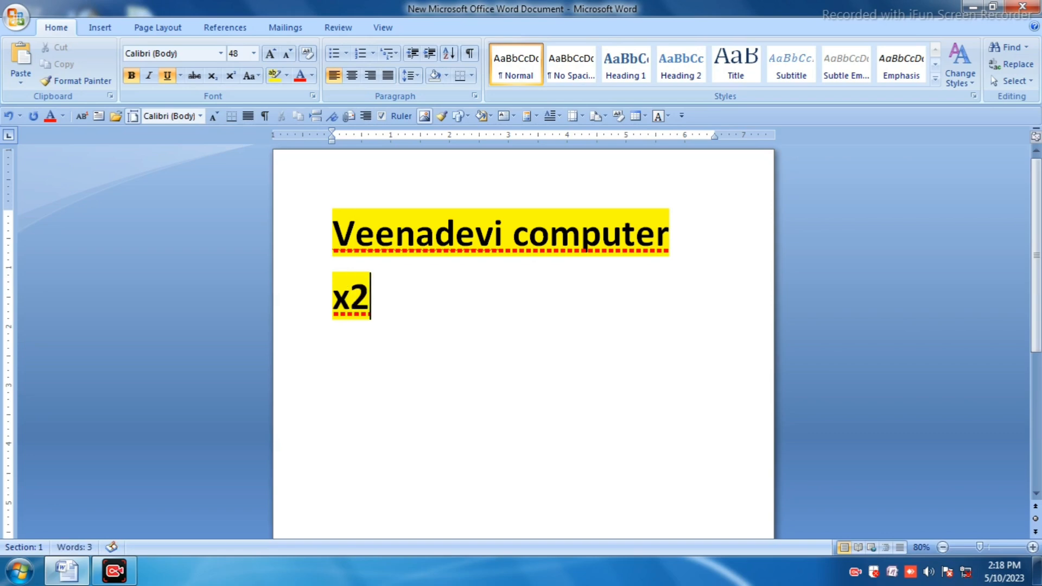
{"action": "type", "text": "="}
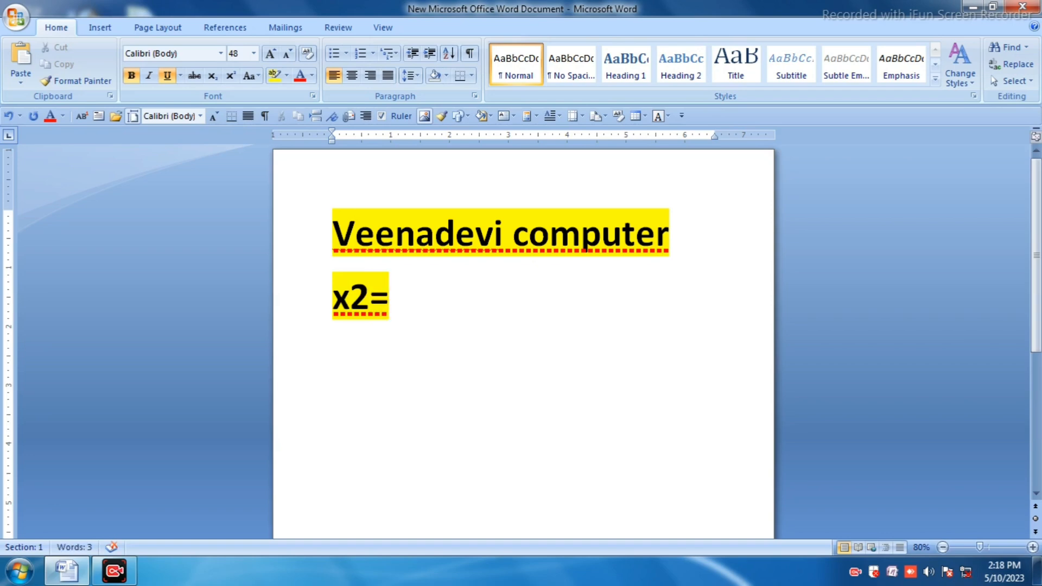
{"action": "type", "text": "2x"}
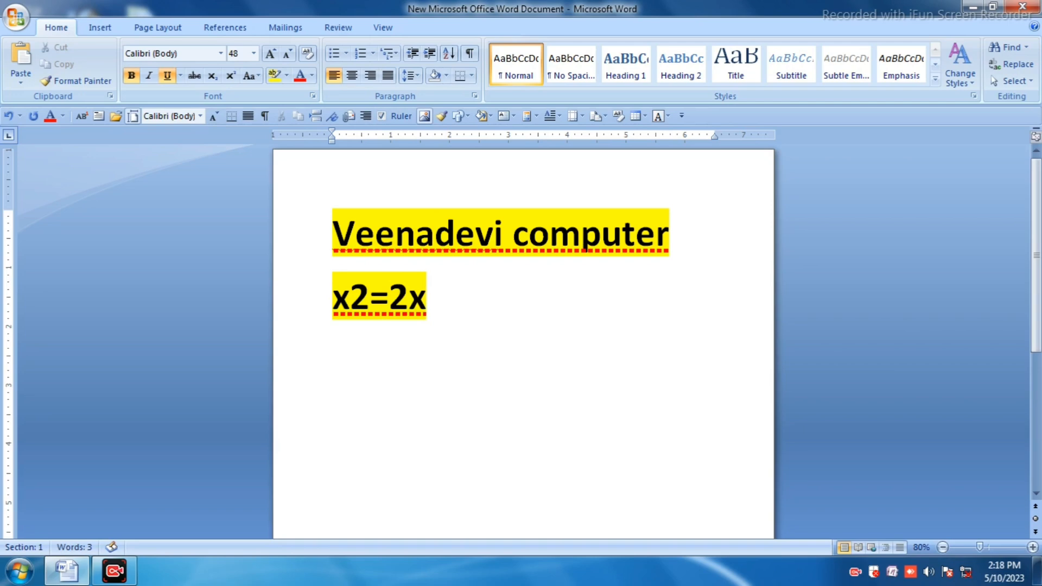
{"action": "type", "text": "2"}
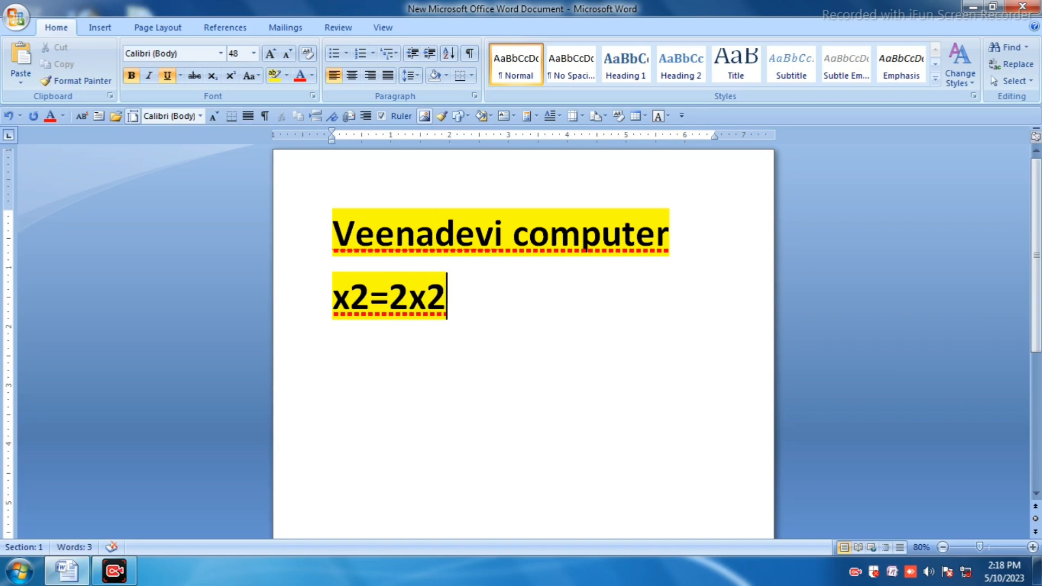
{"action": "type", "text": "="}
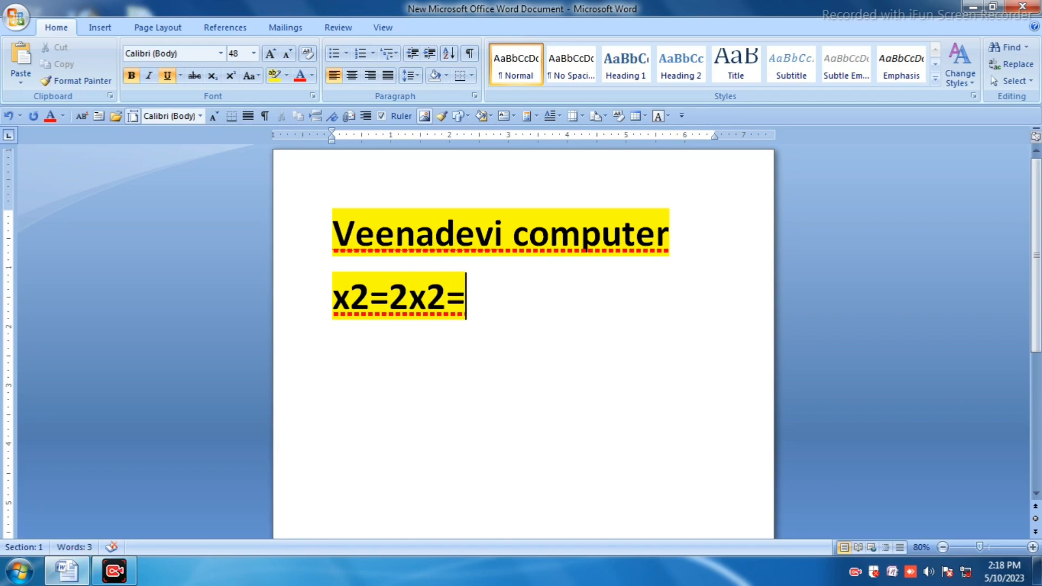
{"action": "type", "text": "2a"}
{"action": "type", "text": "b"}
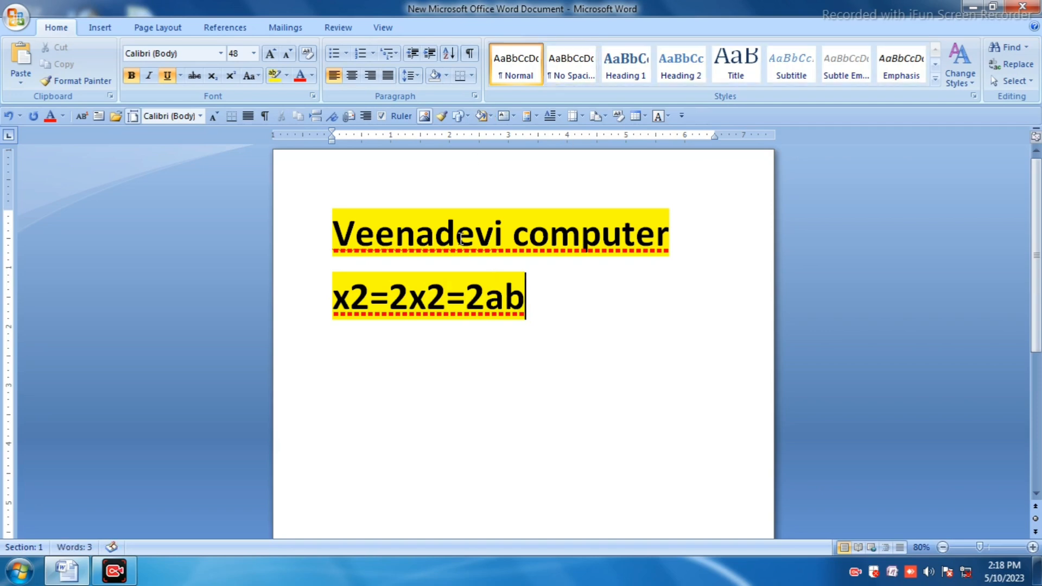
Step: Make the first 2 after x a subscript and the 2 after the second x a superscript
{"action": "left_click", "coordinate": [357, 295]}
{"action": "left_click_drag", "start_coordinate": [357, 294], "coordinate": [369, 298]}
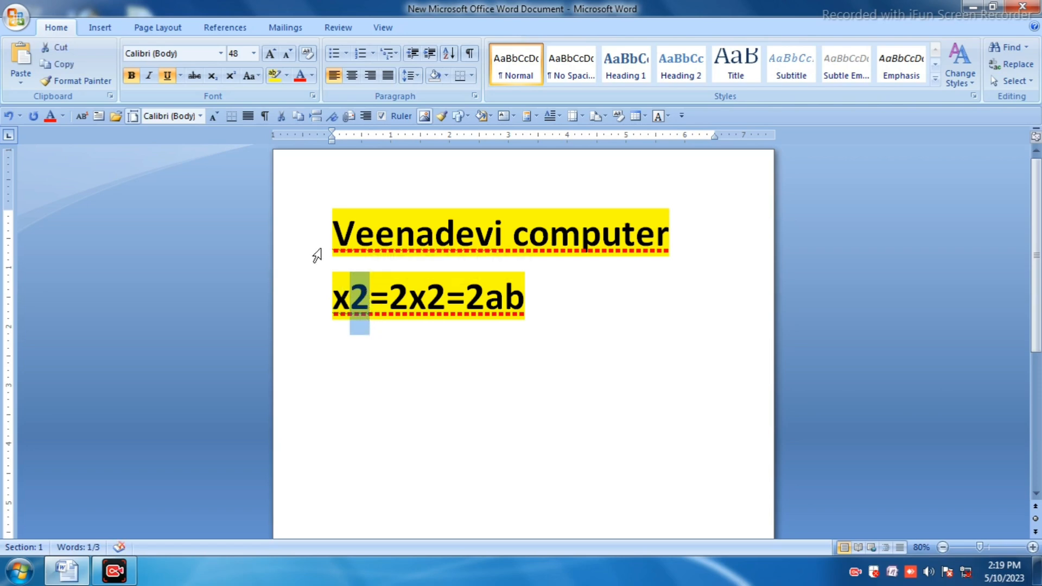
{"action": "left_click", "coordinate": [217, 80]}
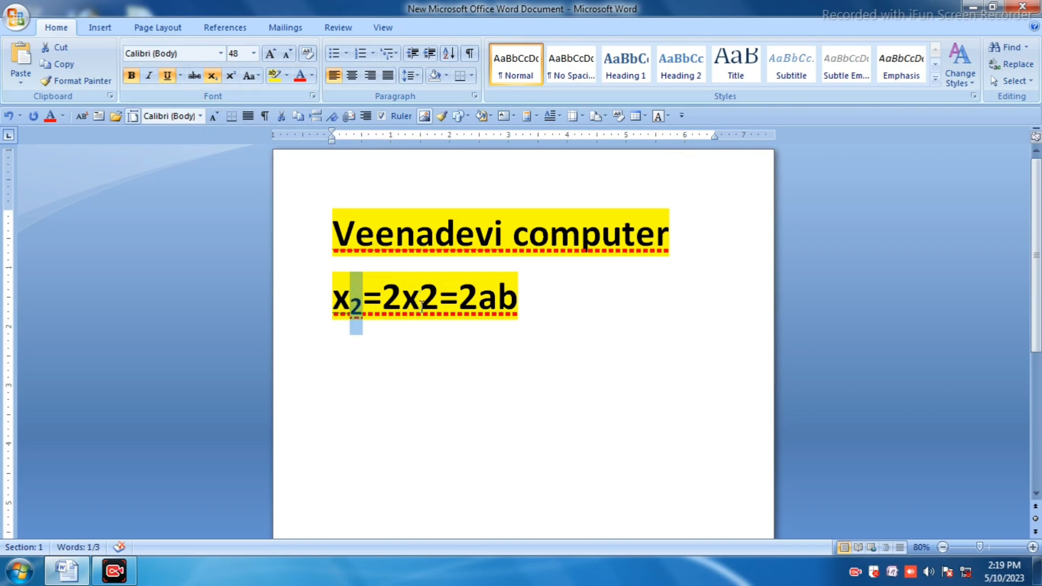
{"action": "left_click_drag", "start_coordinate": [420, 293], "coordinate": [436, 293]}
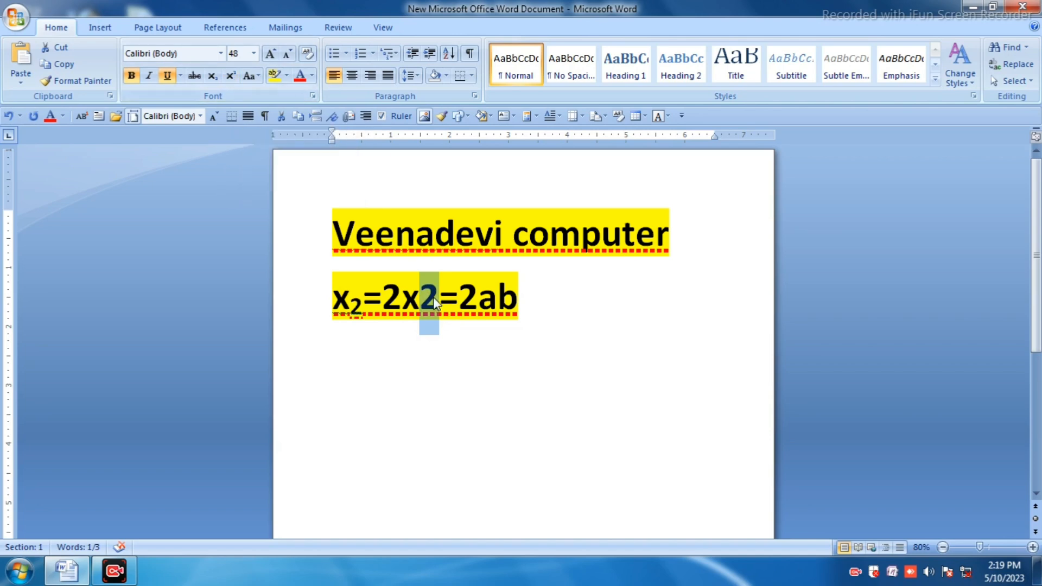
{"action": "left_click", "coordinate": [231, 76]}
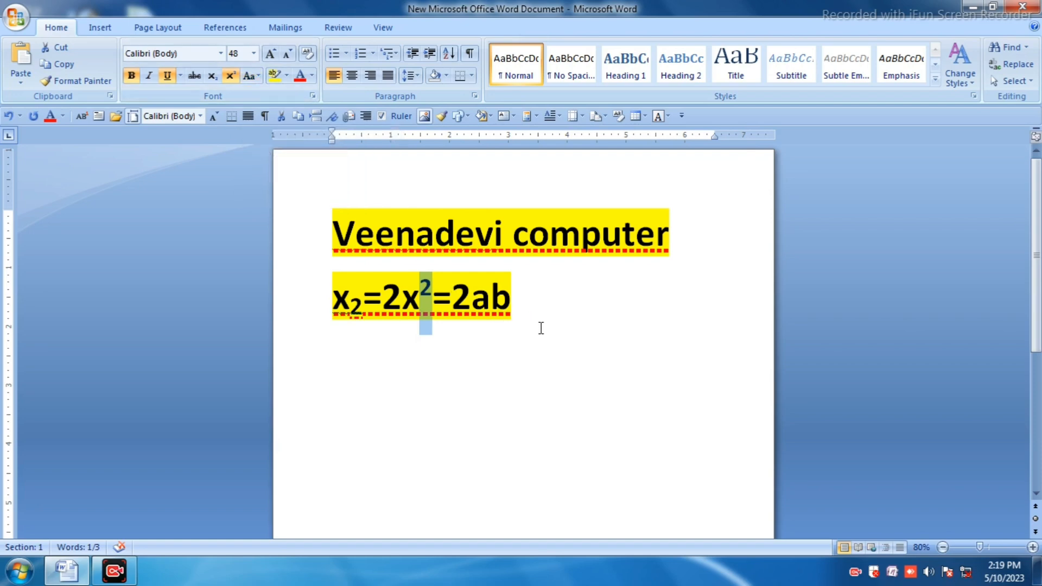
Step: Select all the text in the document and delete it
{"action": "left_click_drag", "start_coordinate": [527, 325], "coordinate": [336, 188]}
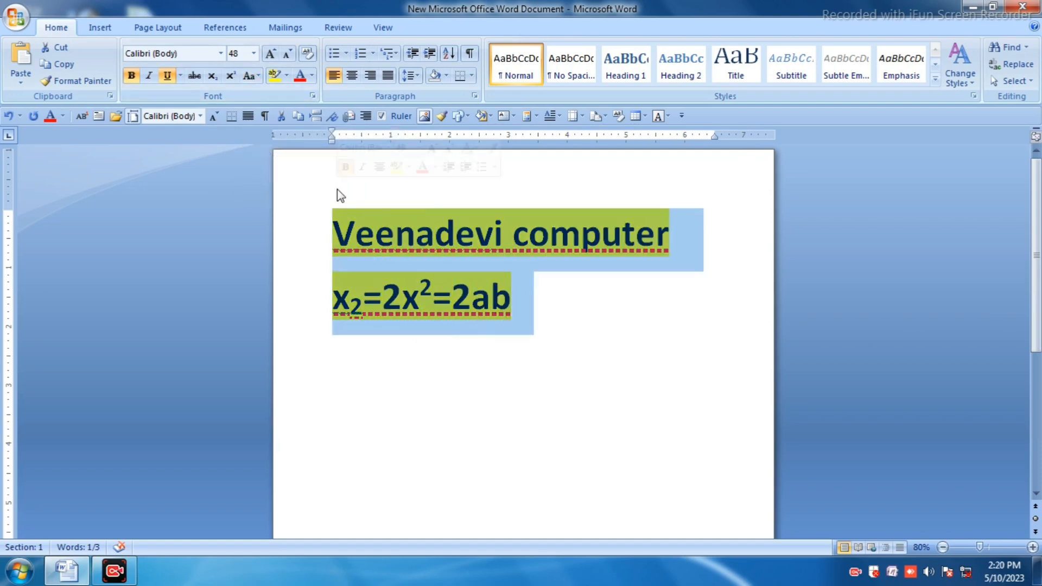
{"action": "key", "text": "Delete"}
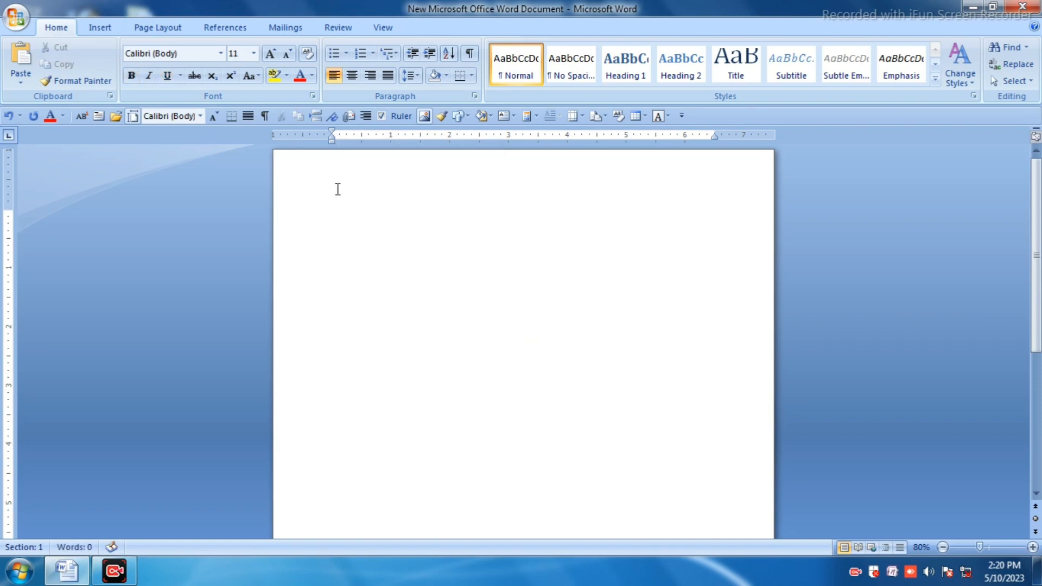
Step: Set the font to Kruti Dev 011 at size 36 and type jke
{"action": "left_click", "coordinate": [221, 54]}
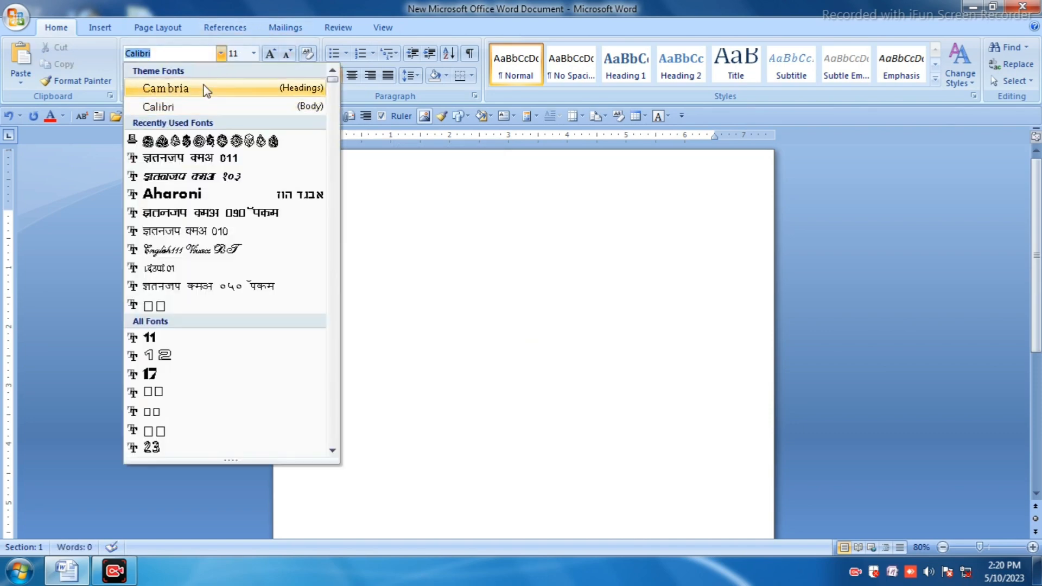
{"action": "left_click", "coordinate": [220, 159]}
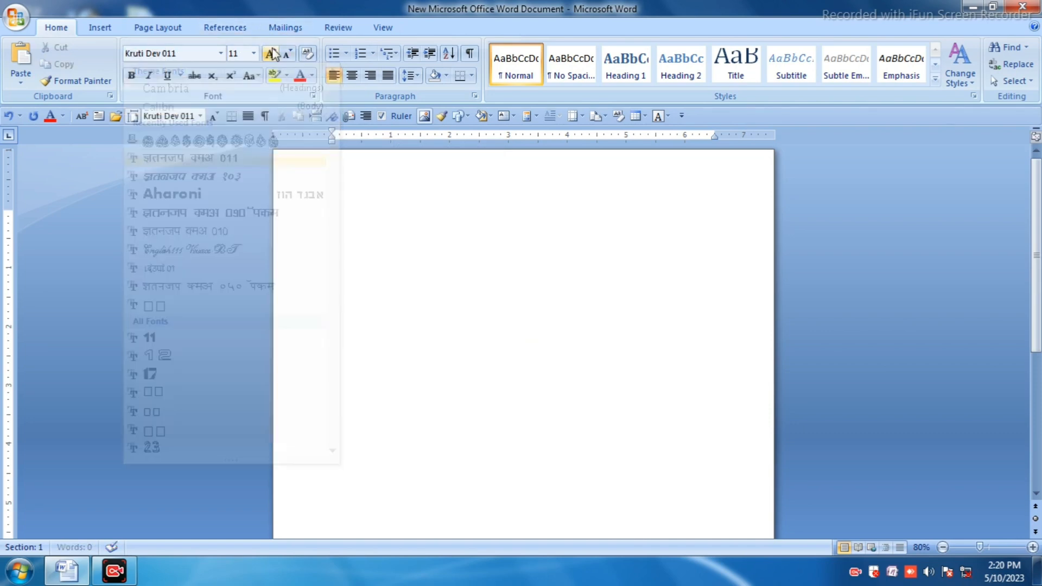
{"action": "left_click", "coordinate": [253, 53]}
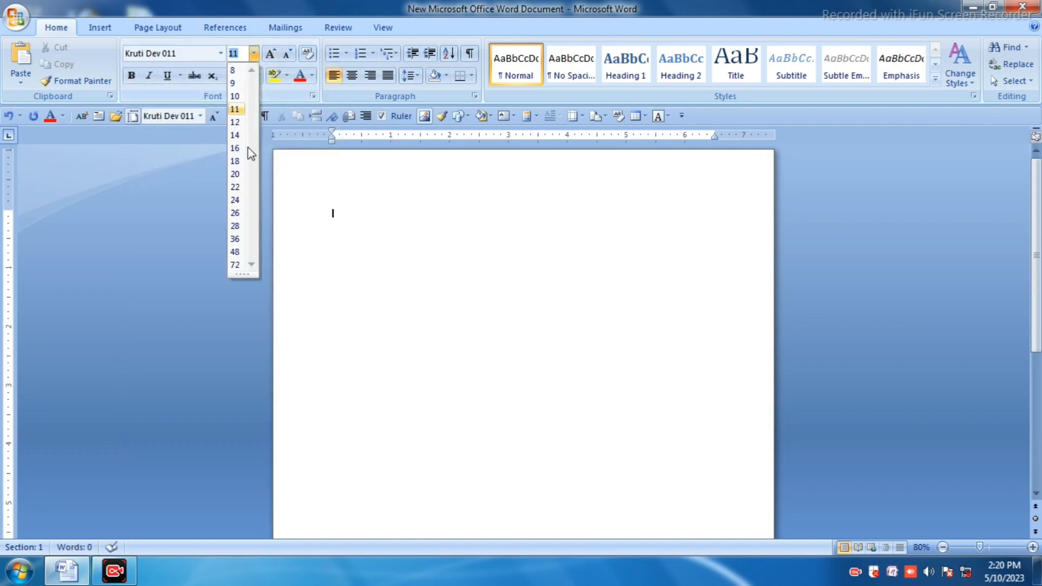
{"action": "left_click", "coordinate": [243, 240]}
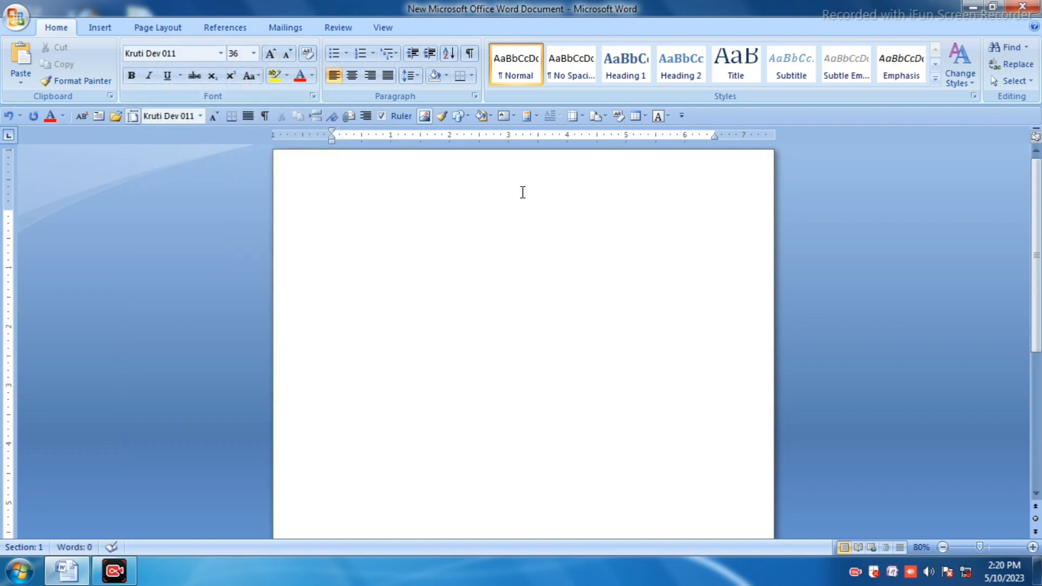
{"action": "type", "text": "jke"}
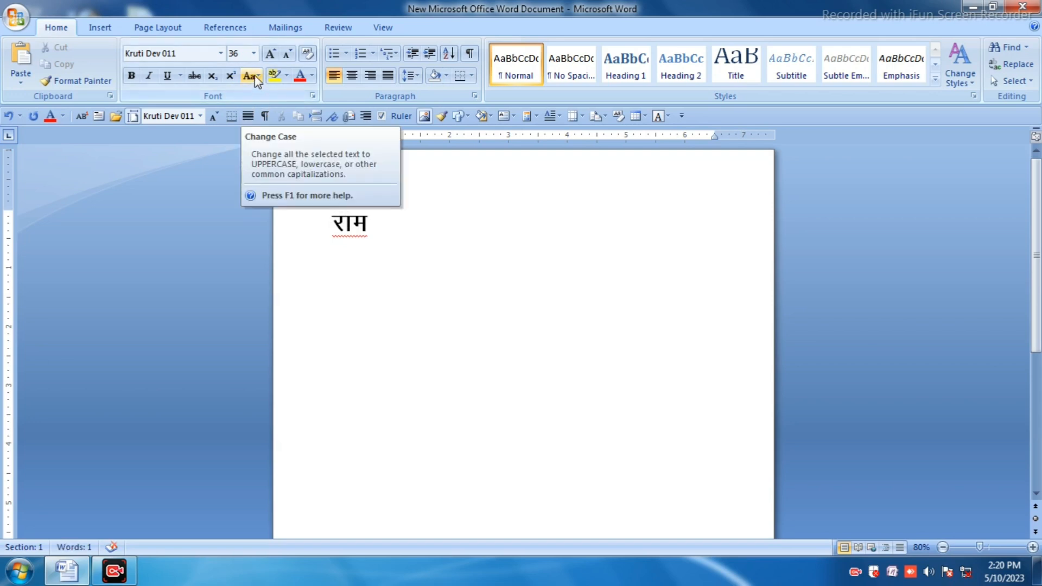
Step: Select the word and apply Sentence case to it
{"action": "left_click", "coordinate": [303, 209]}
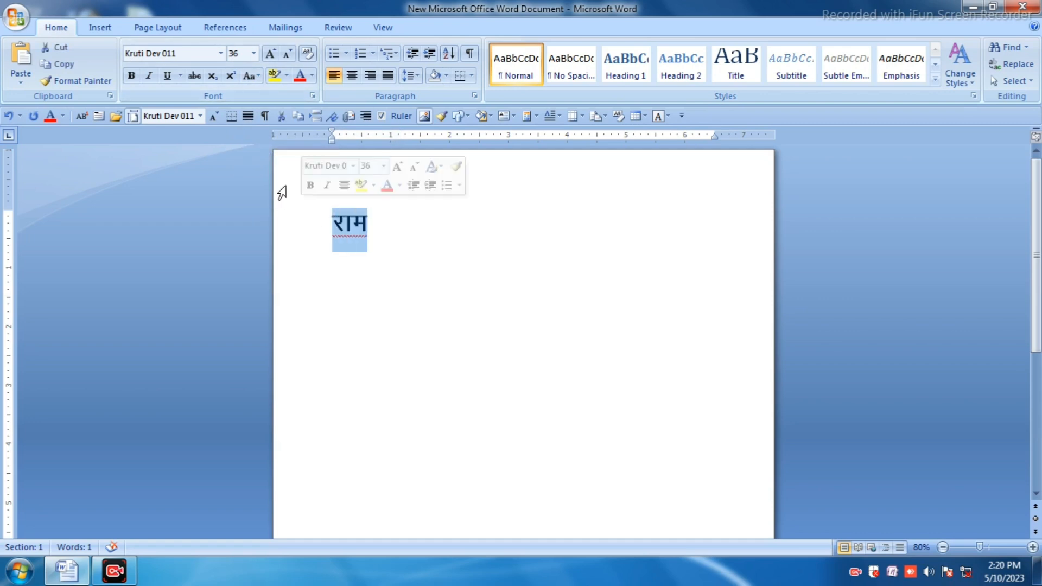
{"action": "left_click", "coordinate": [254, 77]}
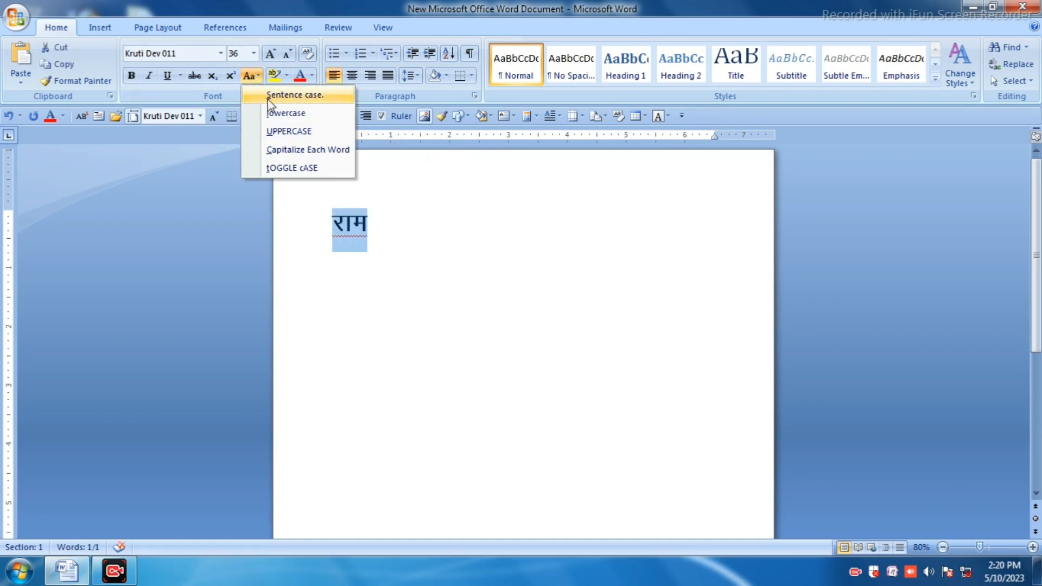
{"action": "left_click", "coordinate": [286, 94]}
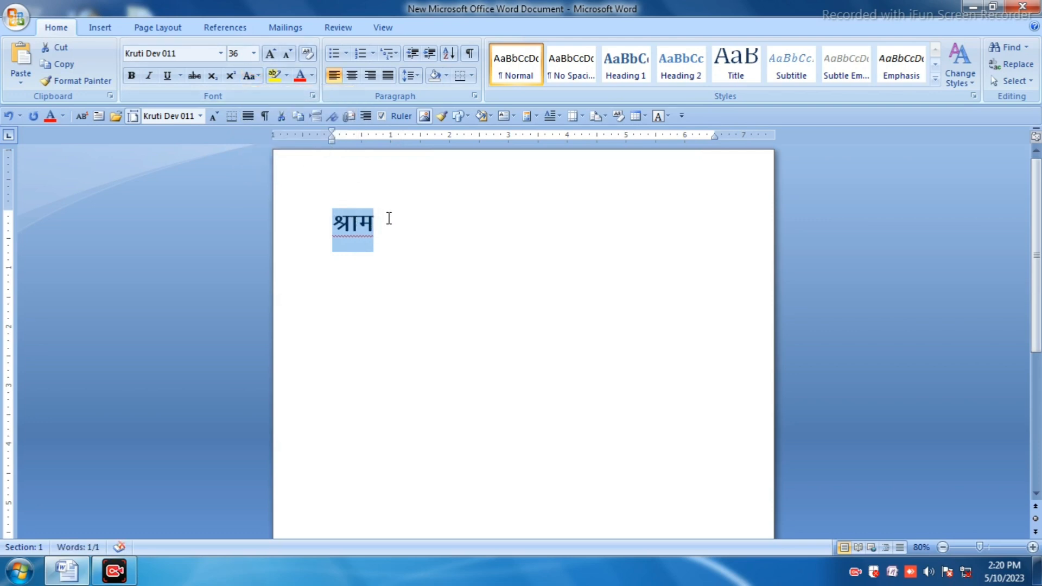
Step: Replace the word by typing jke again and remove the trailing character
{"action": "left_click", "coordinate": [282, 211]}
{"action": "type", "text": "jke"}
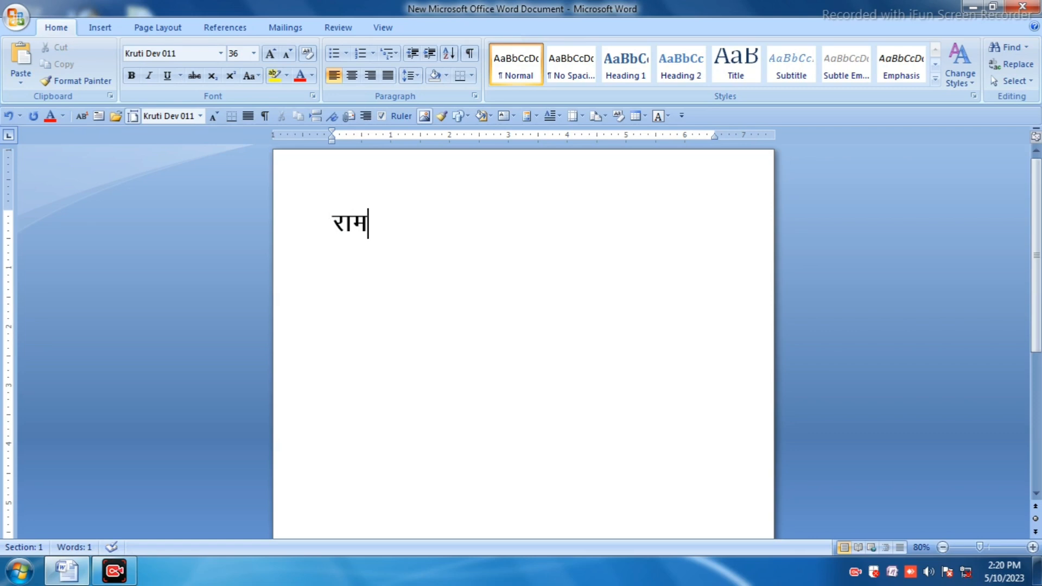
{"action": "key", "text": "BackSpace"}
Step: Select the word, apply lowercase, and retype it as jke
{"action": "left_click_drag", "start_coordinate": [367, 228], "coordinate": [305, 212]}
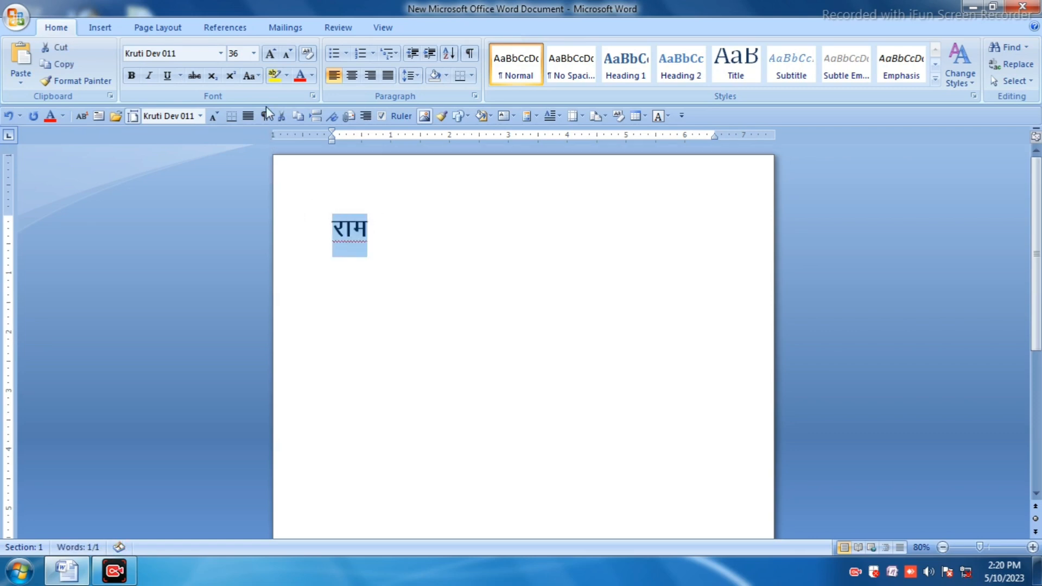
{"action": "left_click", "coordinate": [259, 76]}
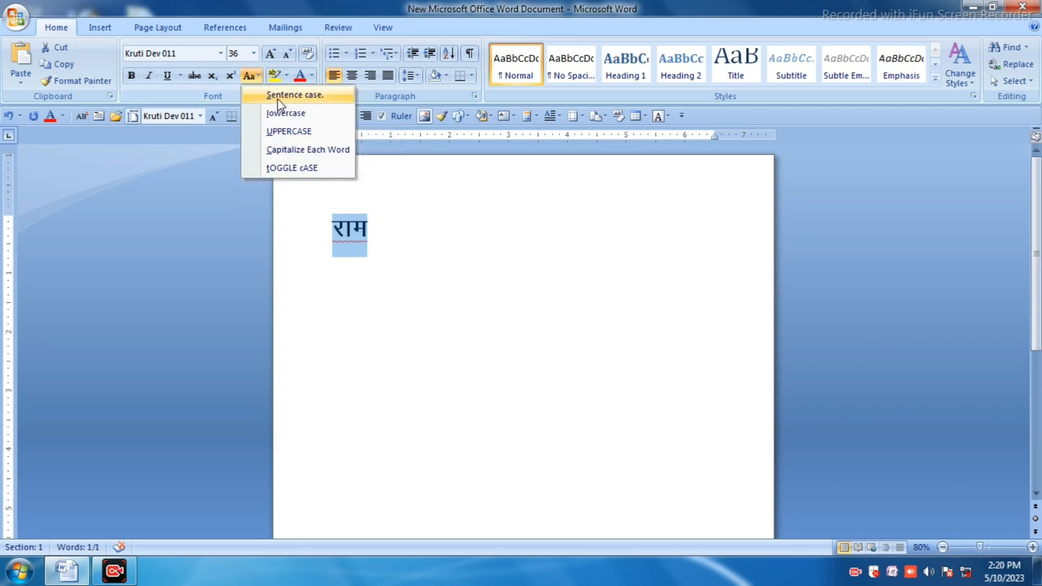
{"action": "left_click", "coordinate": [283, 112]}
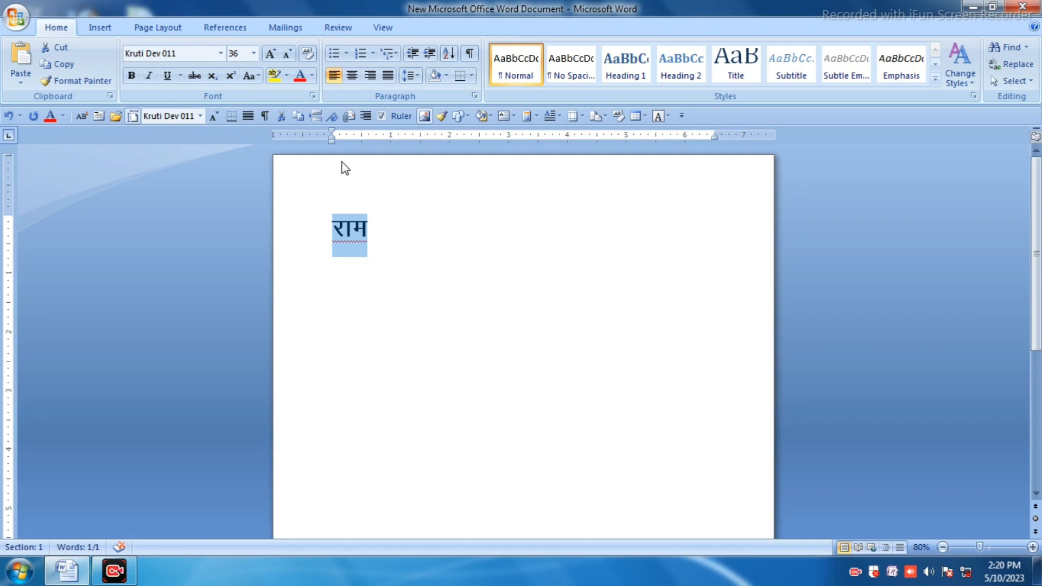
{"action": "type", "text": "jke"}
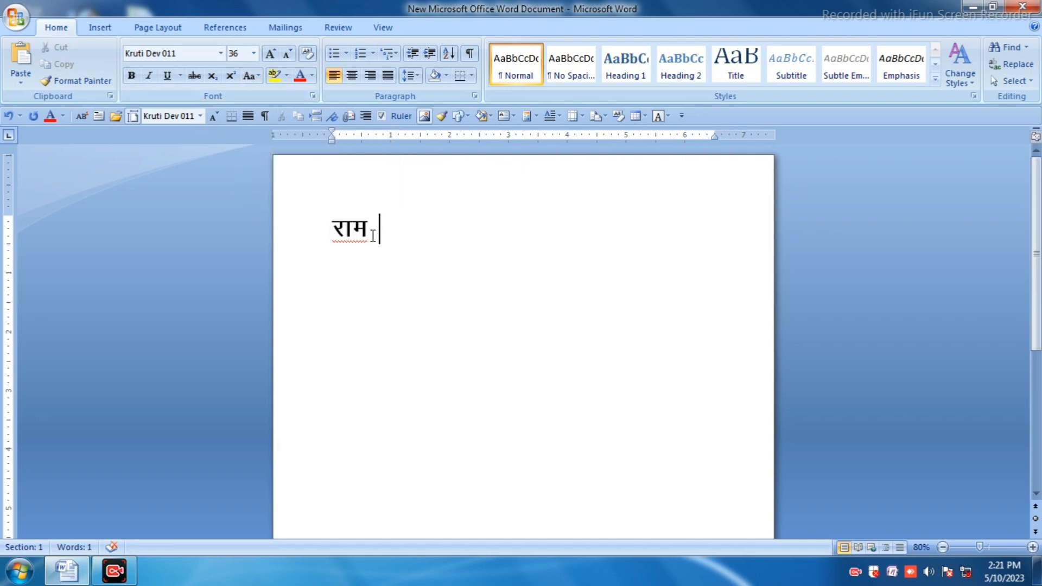
Step: Select the word and apply Sentence case to it
{"action": "left_click_drag", "start_coordinate": [373, 233], "coordinate": [269, 168]}
{"action": "left_click", "coordinate": [250, 76]}
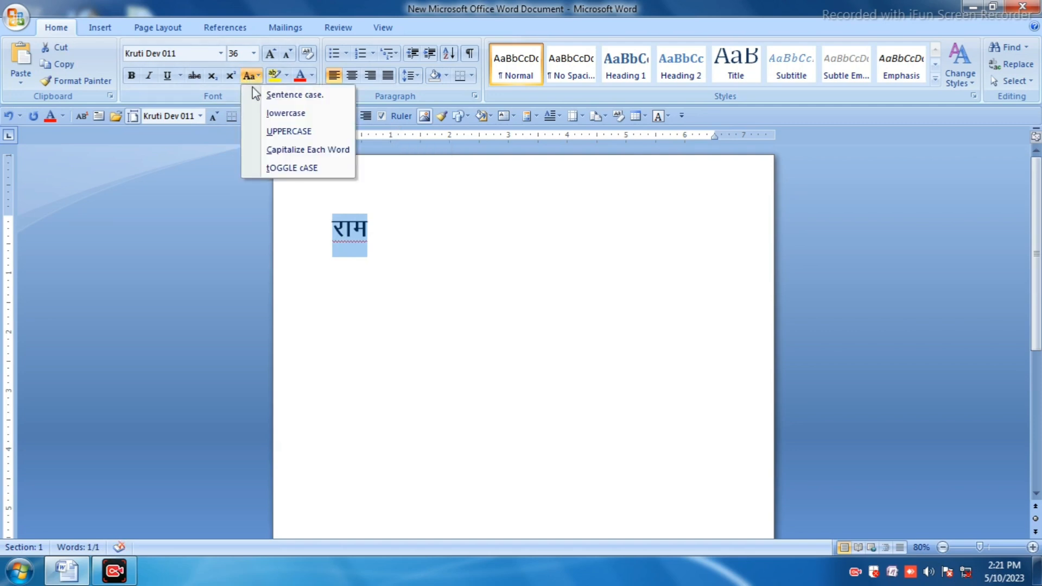
{"action": "left_click", "coordinate": [279, 95]}
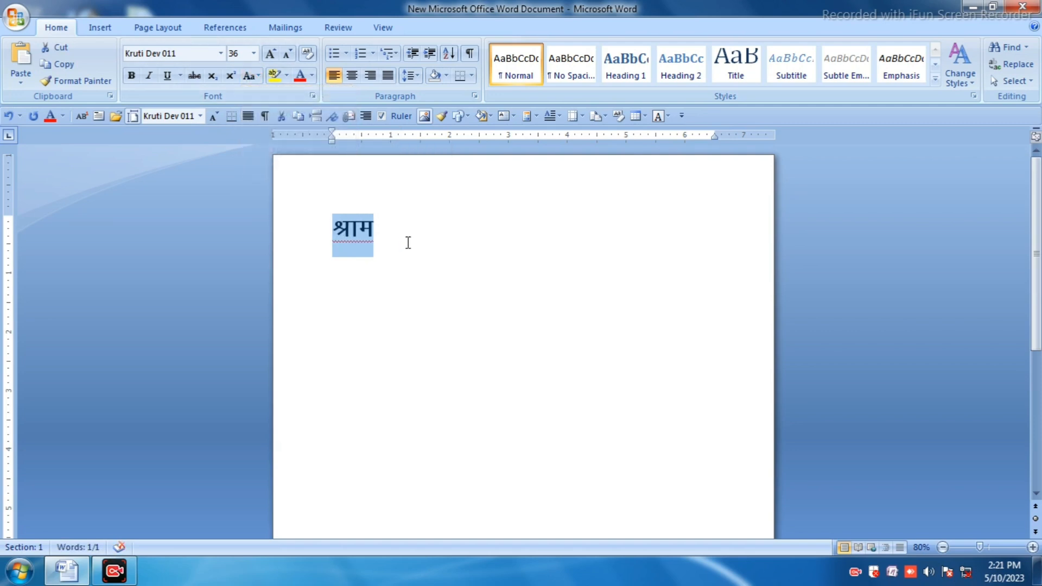
Step: Apply superscript to the word and undo it
{"action": "left_click", "coordinate": [384, 231]}
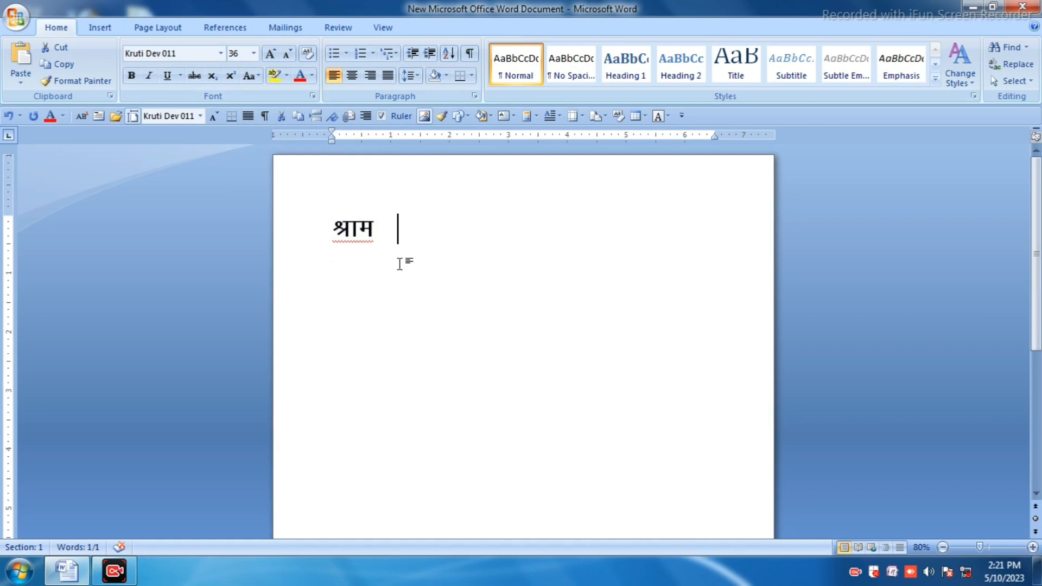
{"action": "left_click_drag", "start_coordinate": [384, 232], "coordinate": [325, 230]}
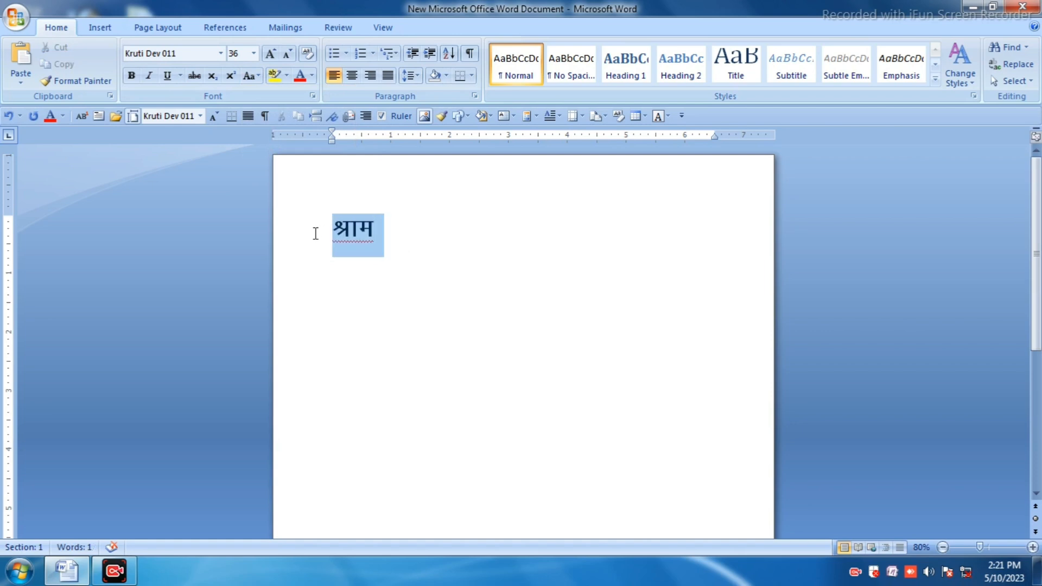
{"action": "left_click", "coordinate": [236, 78]}
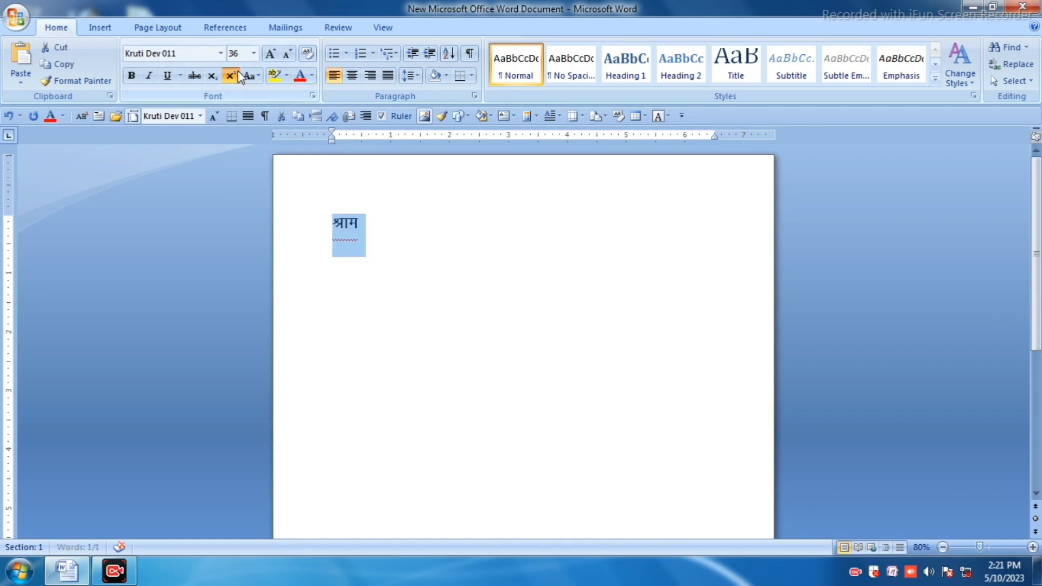
{"action": "key", "text": "ctrl+z"}
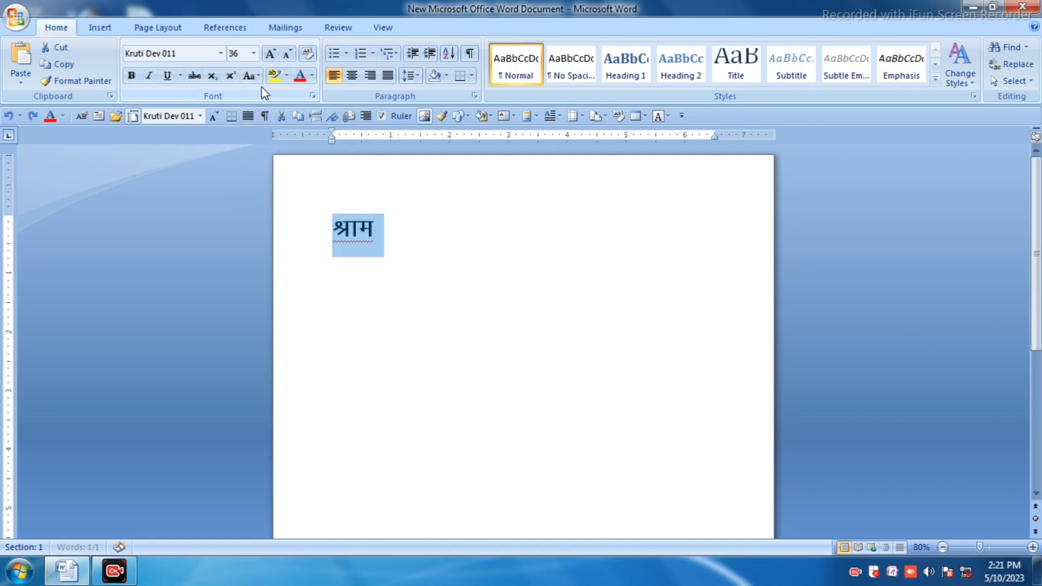
Step: Apply lowercase to the selected word
{"action": "left_click", "coordinate": [258, 77]}
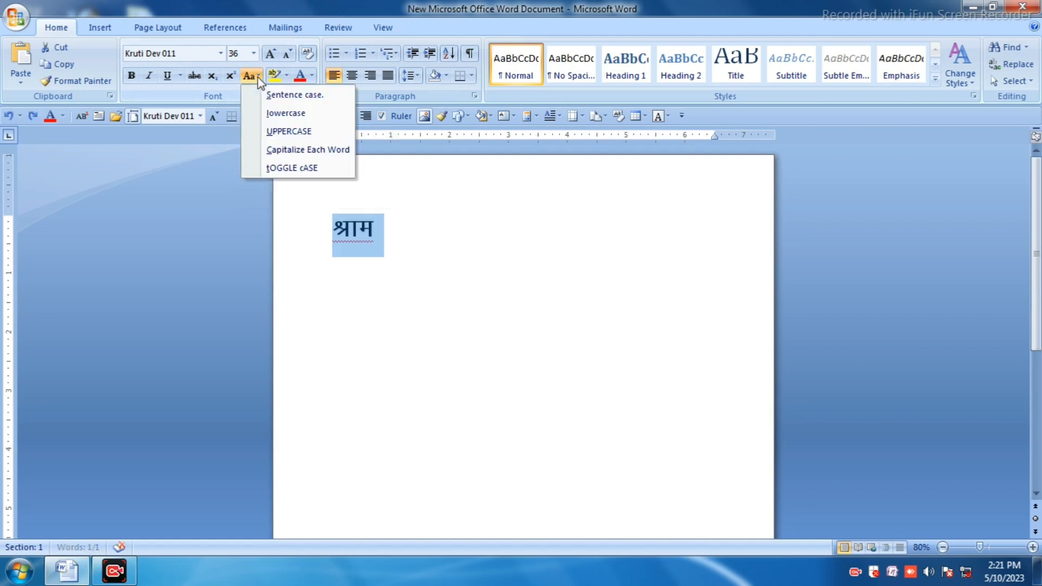
{"action": "left_click", "coordinate": [300, 114]}
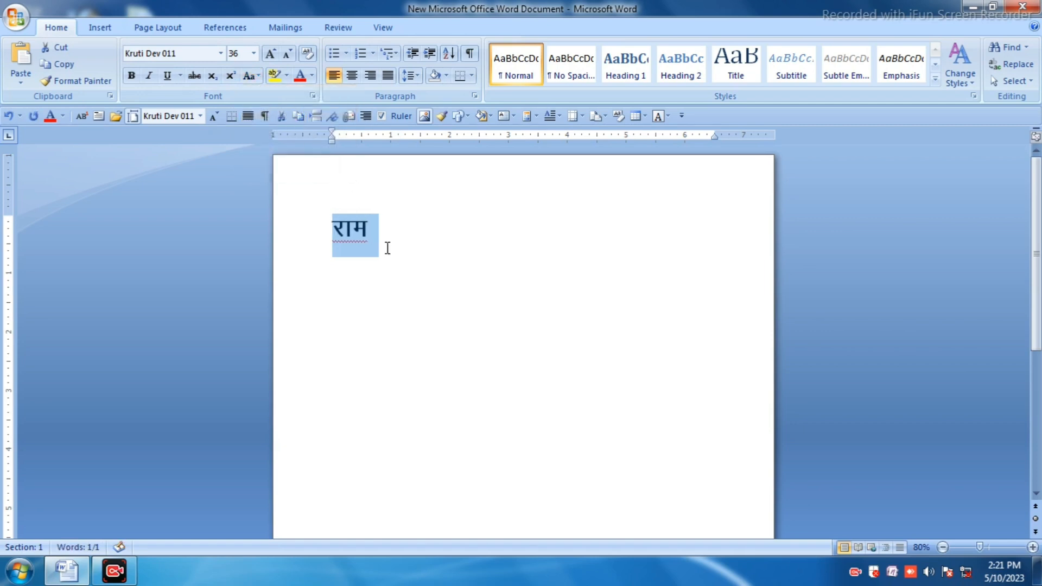
Step: Append jke jke to the line, start a new line and type jke
{"action": "left_click", "coordinate": [379, 228]}
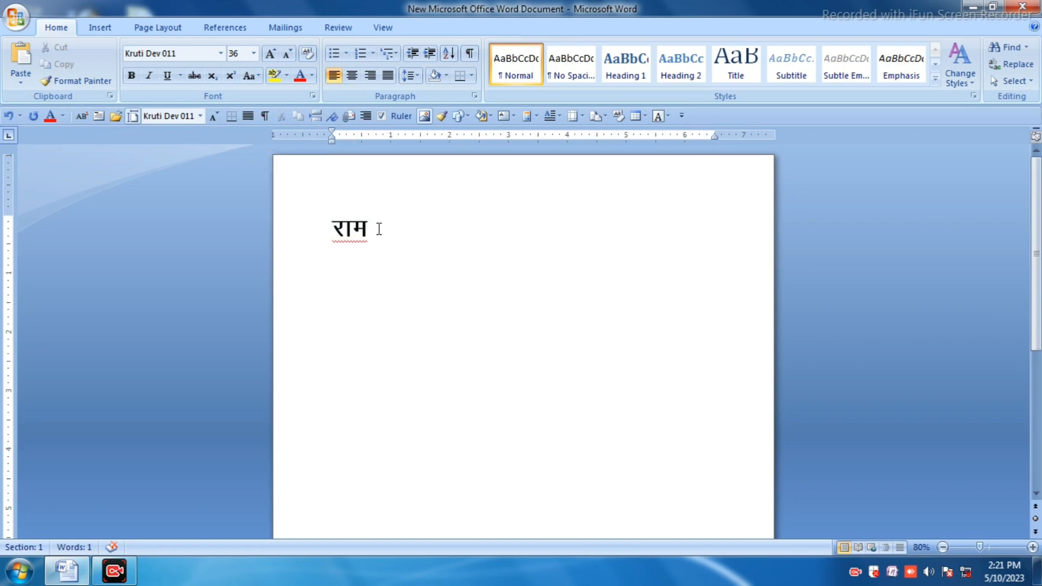
{"action": "type", "text": "jke jke"}
{"action": "key", "text": "Return"}
{"action": "type", "text": "jke"}
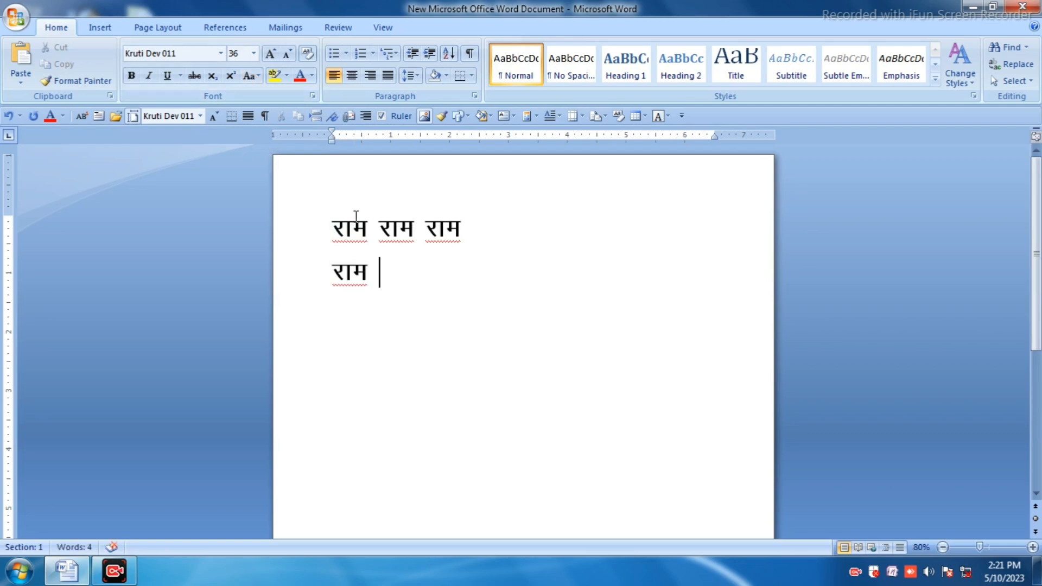
Step: Select the first word and apply tOGGLE cASE to it
{"action": "left_click_drag", "start_coordinate": [368, 228], "coordinate": [317, 214]}
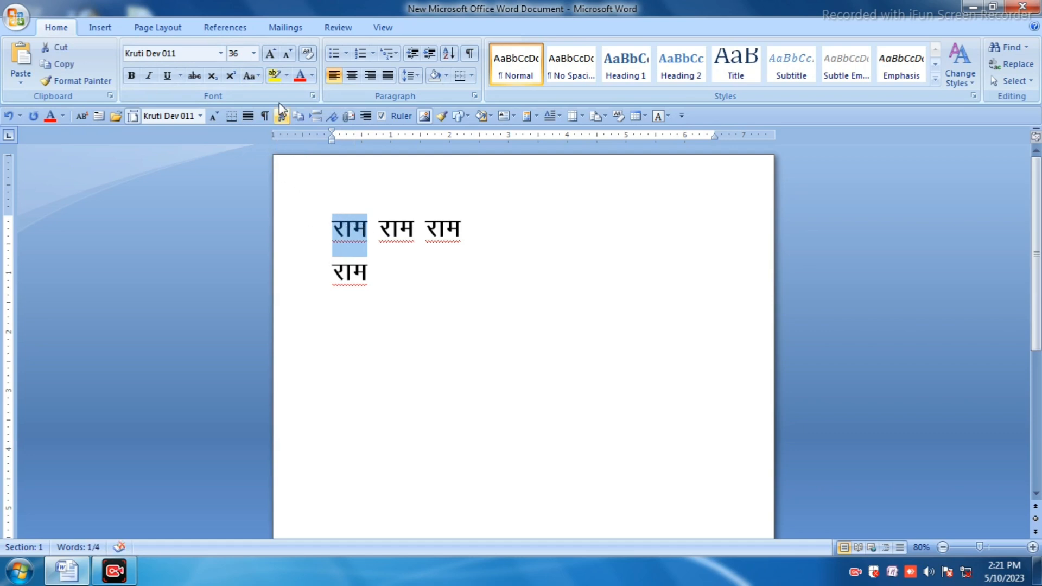
{"action": "left_click", "coordinate": [258, 75]}
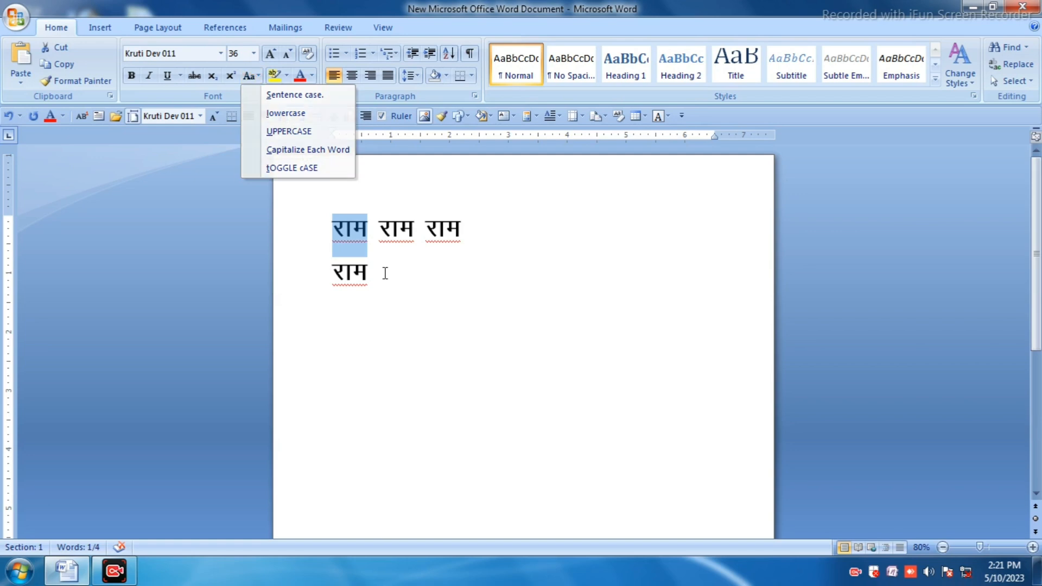
{"action": "left_click", "coordinate": [301, 173]}
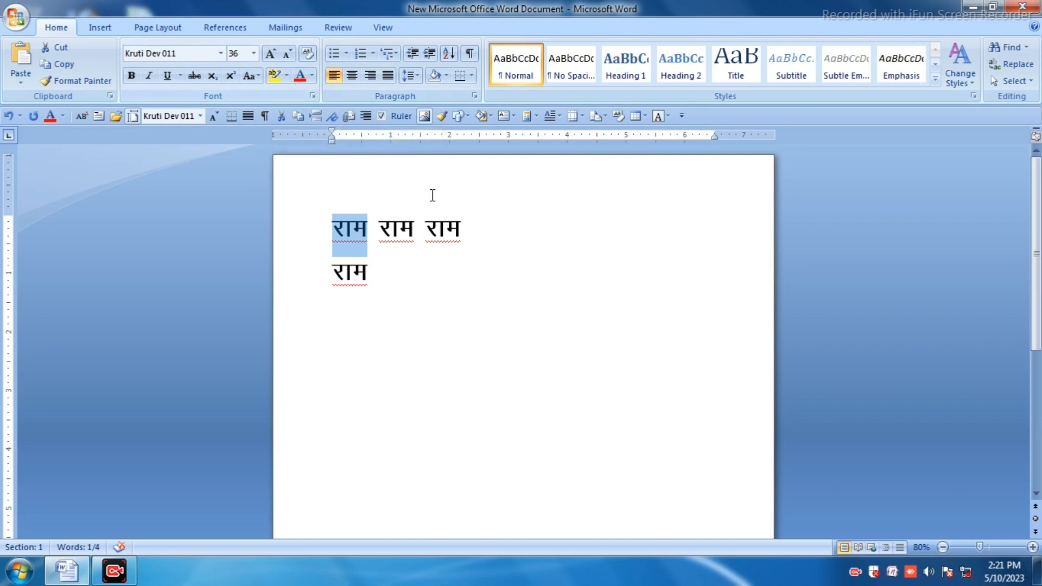
Step: Extend the first line by typing jke five more times separated by spaces
{"action": "left_click", "coordinate": [473, 229]}
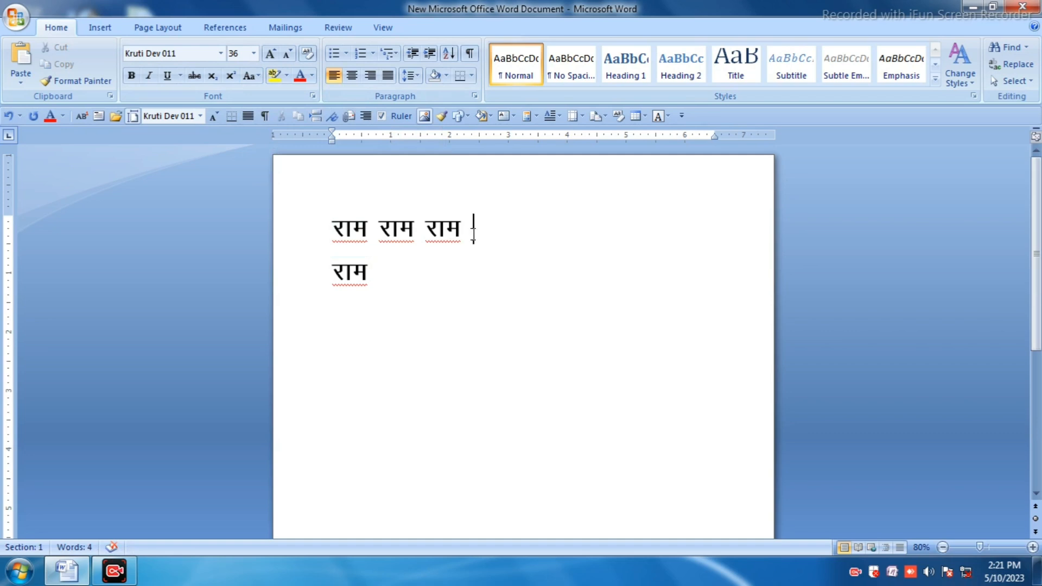
{"action": "type", "text": "jke jke jke jke jke"}
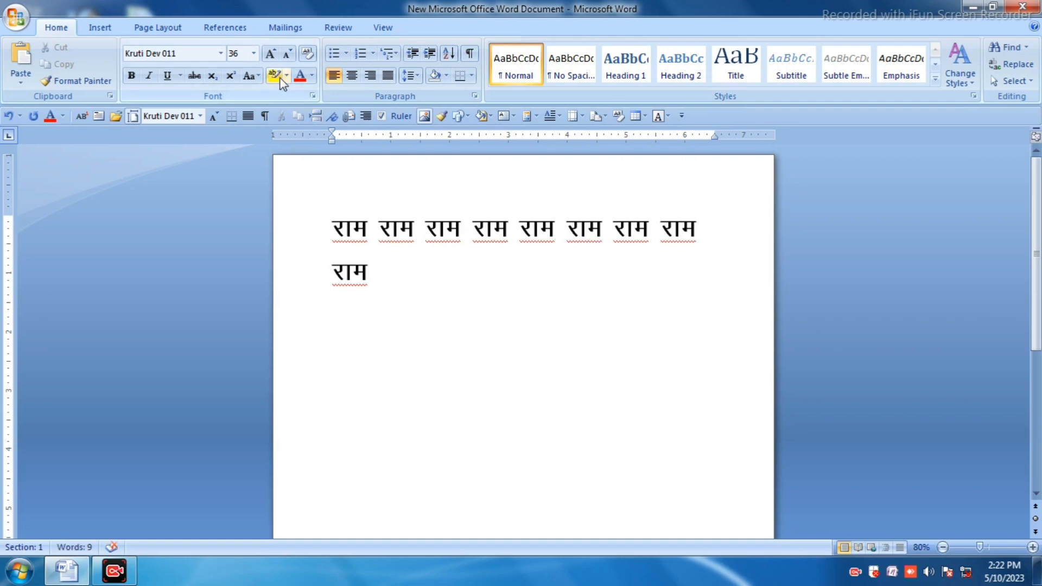
Step: Highlight all the text in bright green
{"action": "left_click_drag", "start_coordinate": [389, 277], "coordinate": [293, 204]}
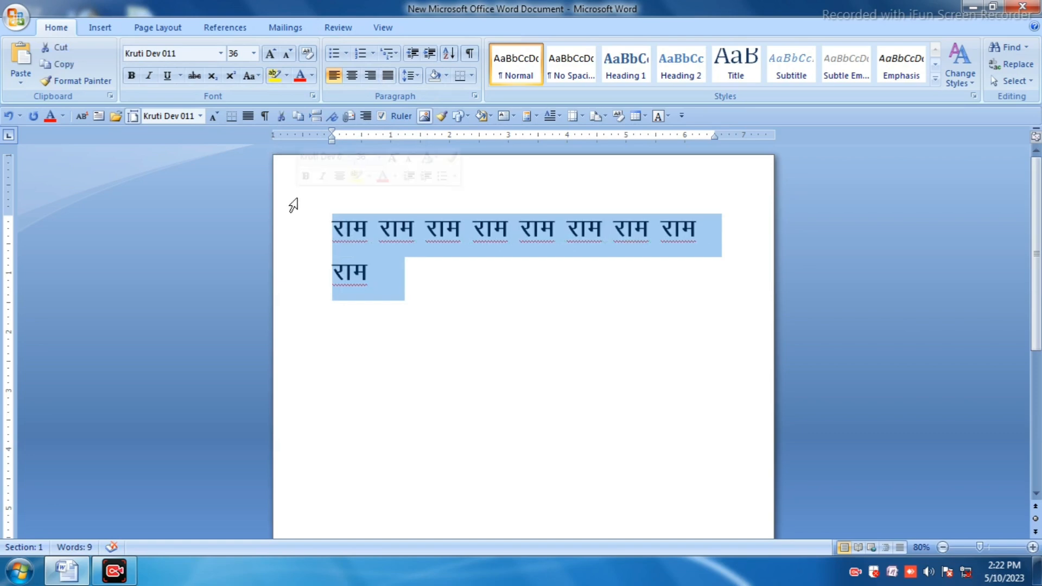
{"action": "left_click", "coordinate": [287, 76]}
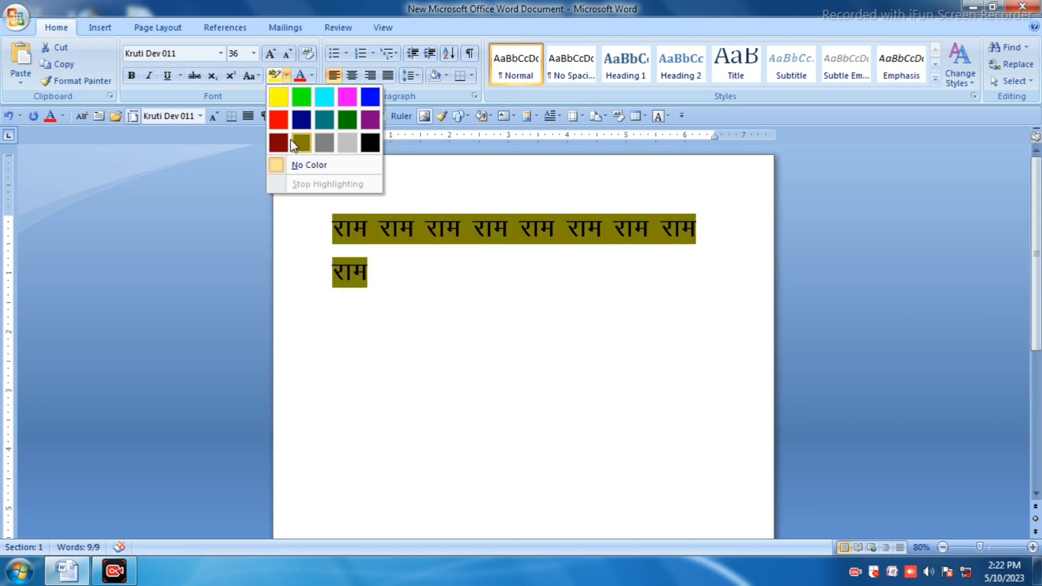
{"action": "left_click", "coordinate": [305, 93]}
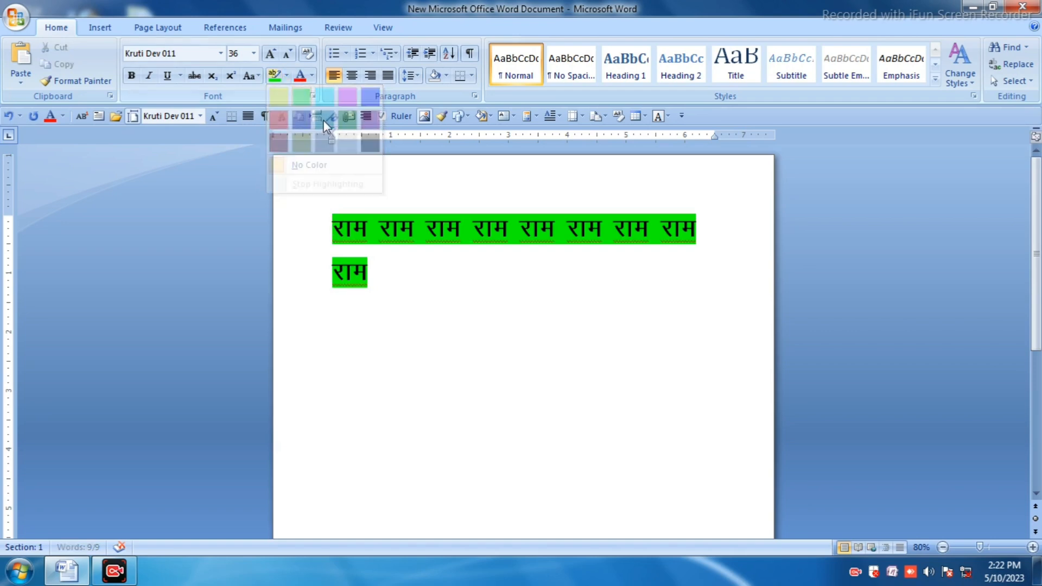
{"action": "left_click", "coordinate": [404, 258]}
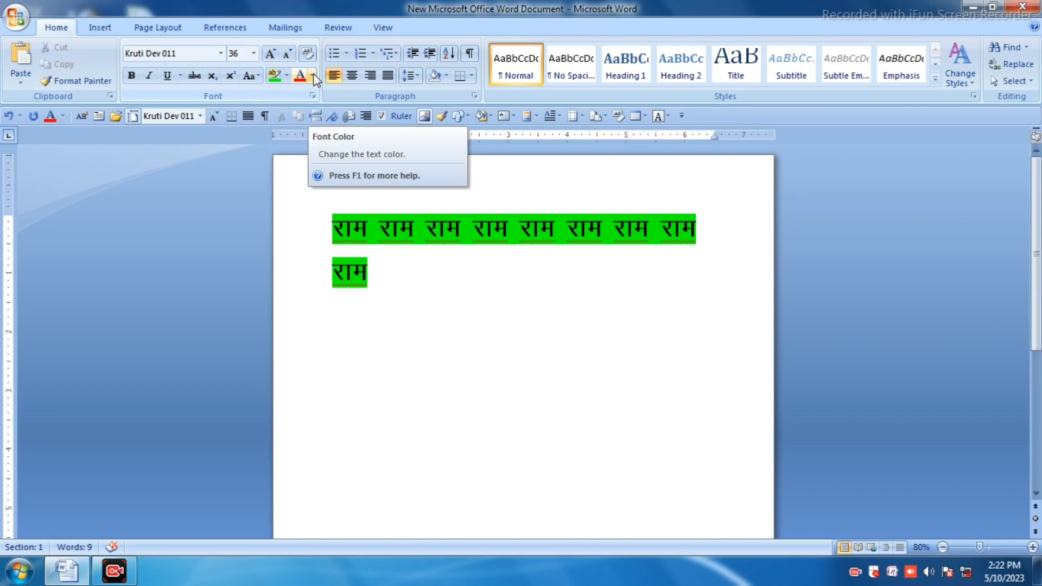
Step: Undo the bright green highlighting of the text
{"action": "left_click_drag", "start_coordinate": [333, 228], "coordinate": [739, 235]}
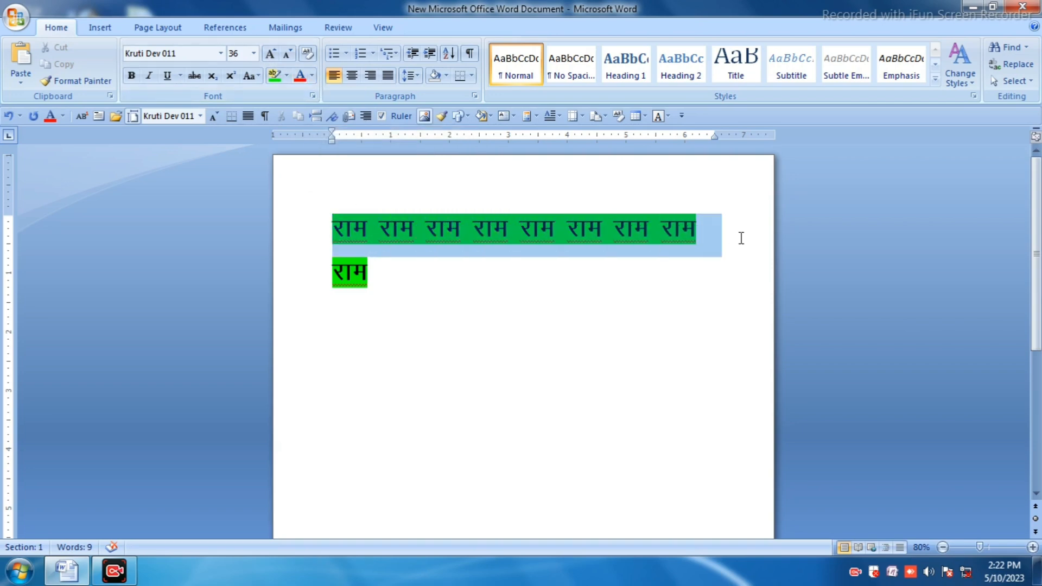
{"action": "left_click", "coordinate": [405, 285]}
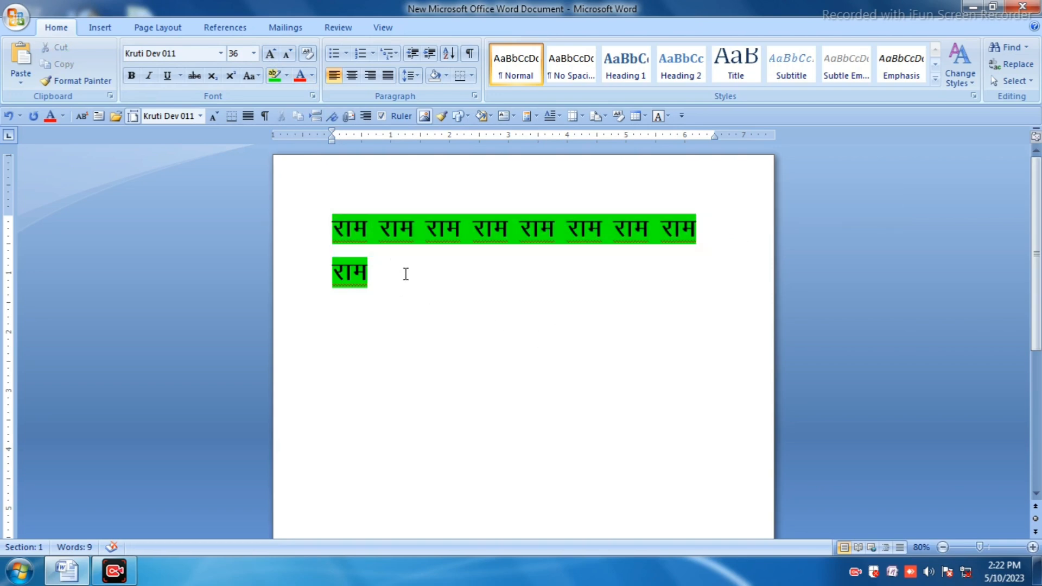
{"action": "key", "text": "ctrl+z"}
{"action": "left_click", "coordinate": [424, 297]}
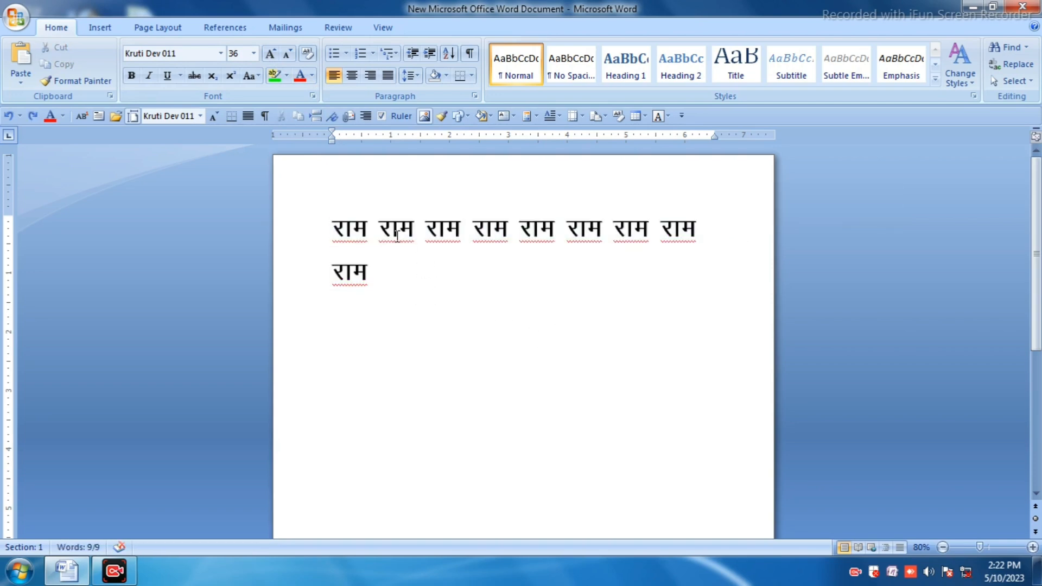